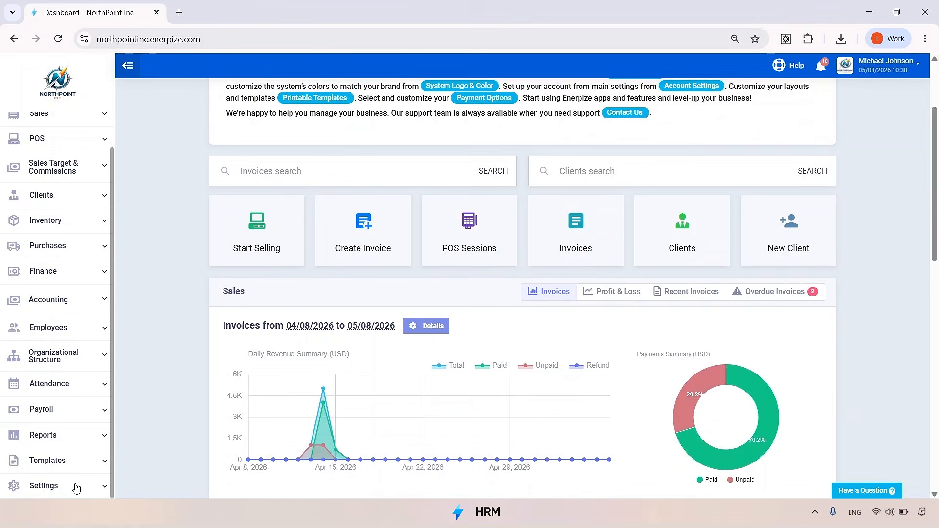
Step: Open the Apps Manager, check the Human Resources Management apps and save the app activation settings
click(73, 443)
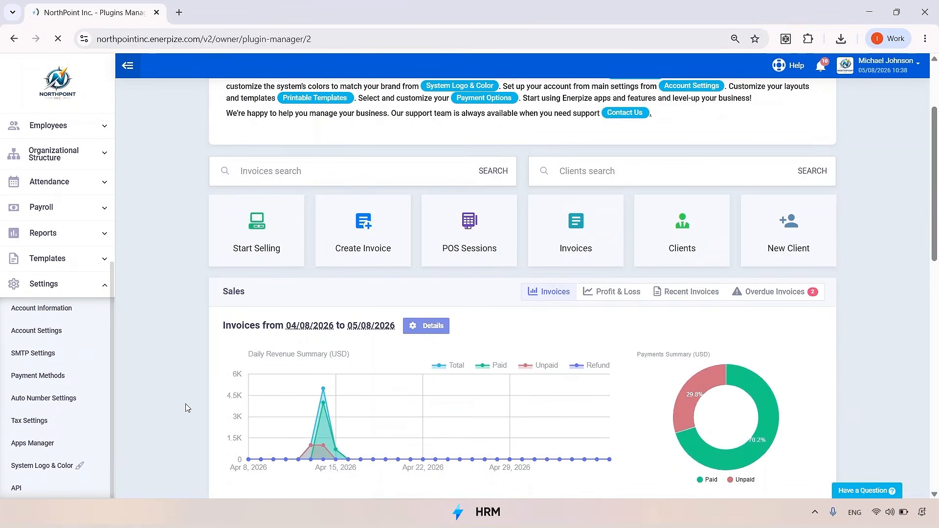
scroll(589, 302, down, 4)
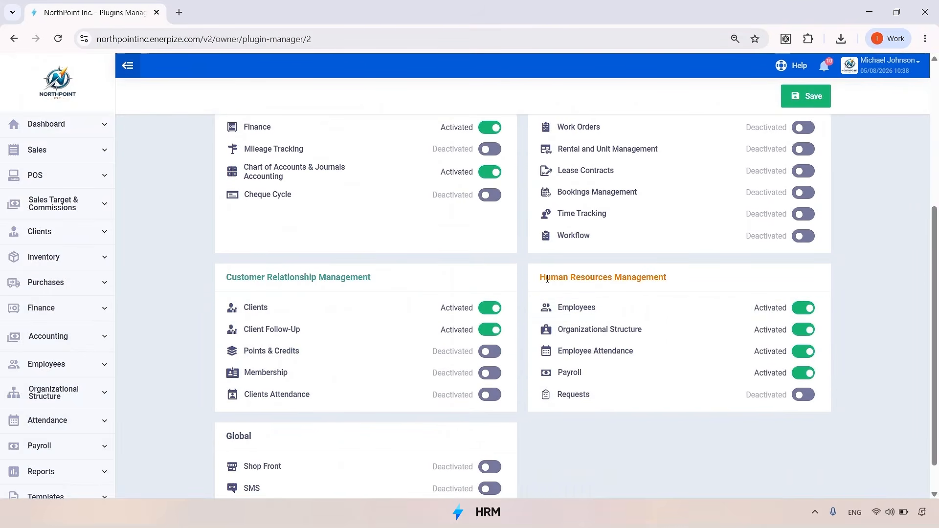
scroll(685, 291, down, 1)
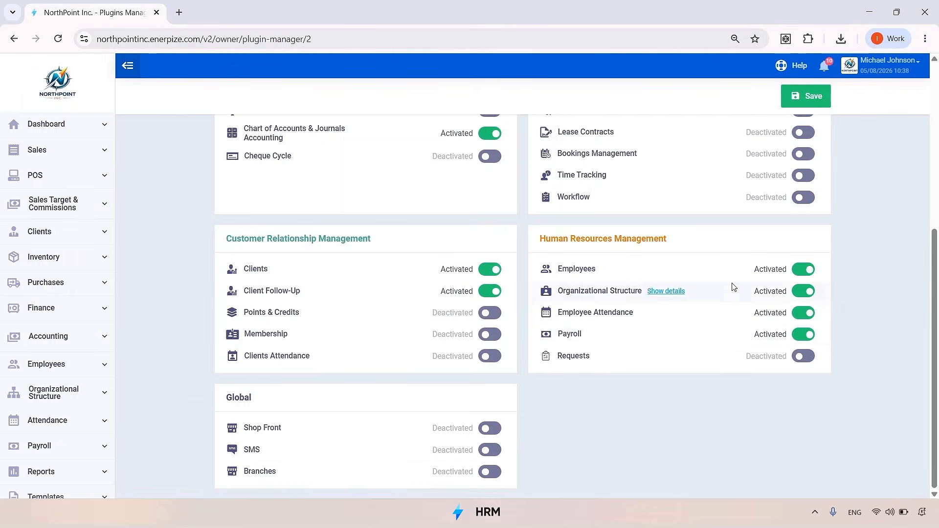
click(800, 97)
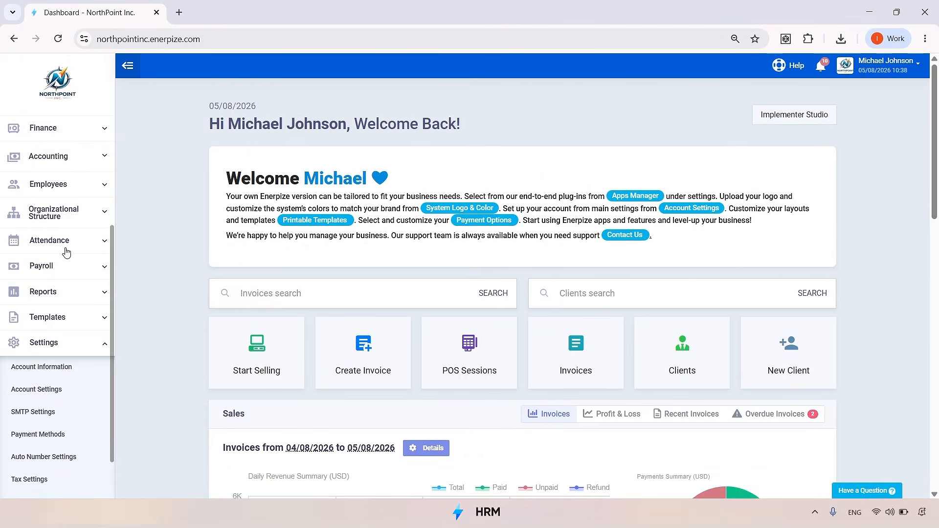
Step: Open the organizational chart and view the details card of the female accountant in Finance & Administration
scroll(62, 274, up, 4)
scroll(62, 364, down, 2)
click(63, 337)
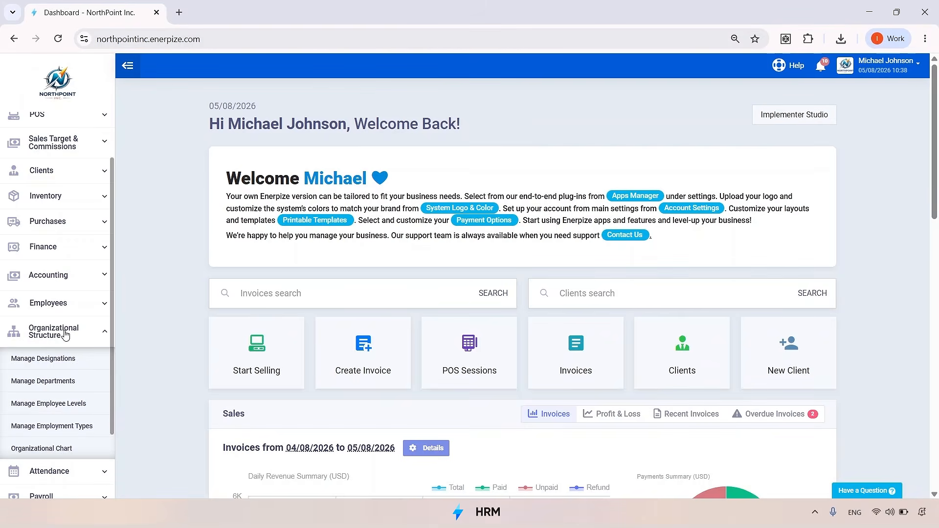
scroll(63, 342, down, 1)
scroll(73, 353, down, 1)
click(83, 362)
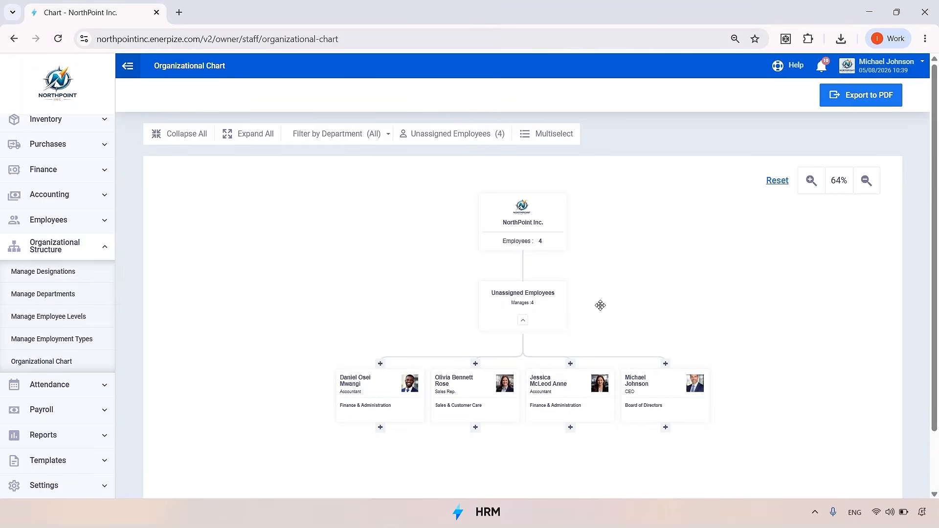
click(560, 381)
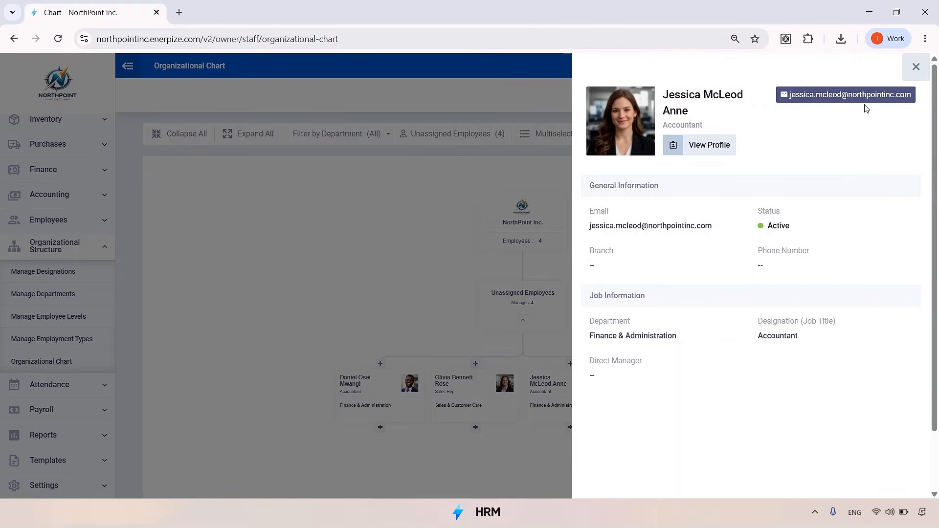
click(917, 66)
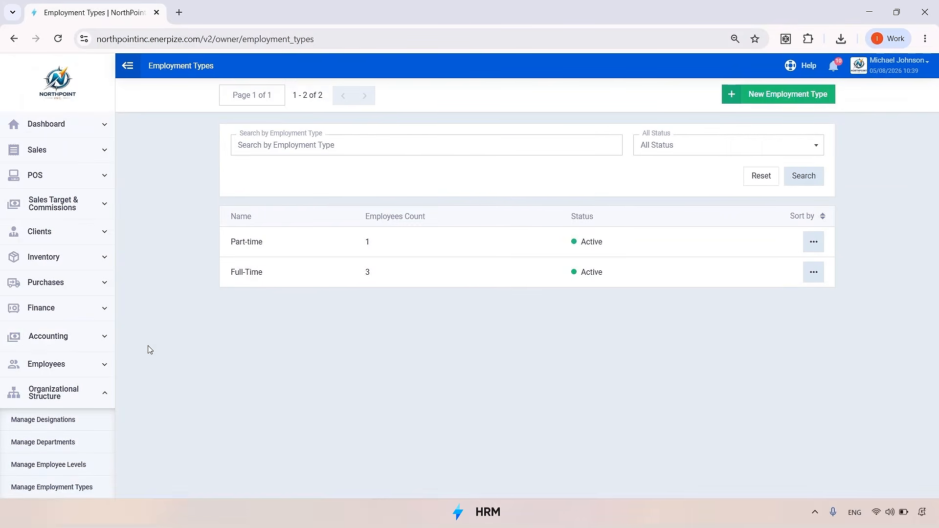
Step: Look through the organizational structure's employment types, employee levels, departments and designations lists
scroll(82, 373, down, 2)
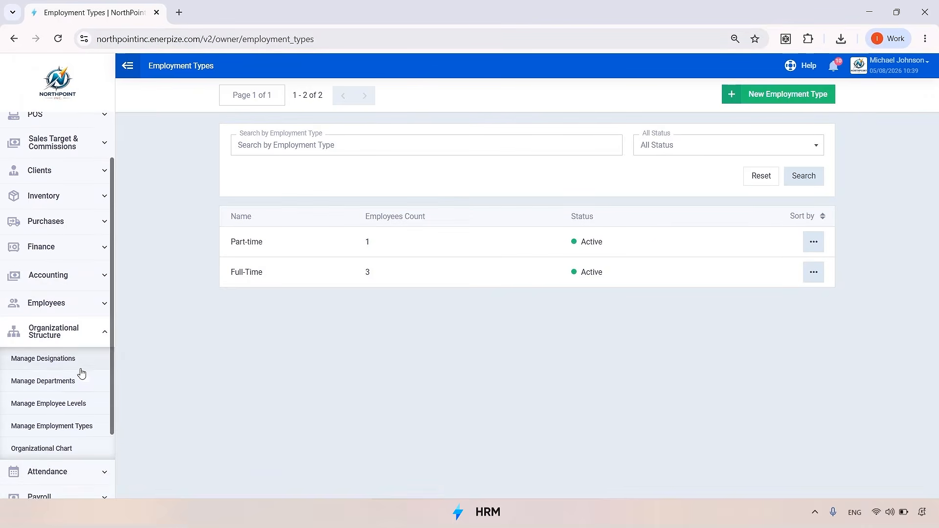
click(71, 407)
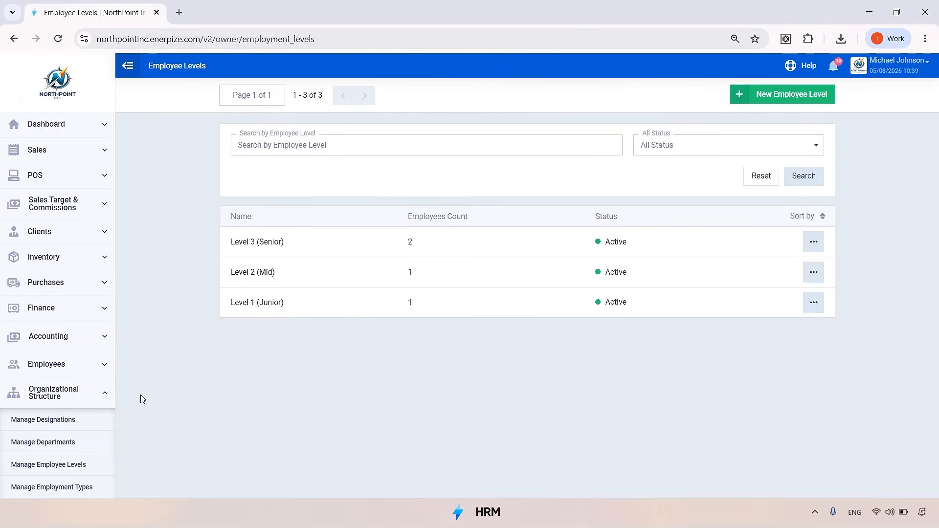
click(75, 442)
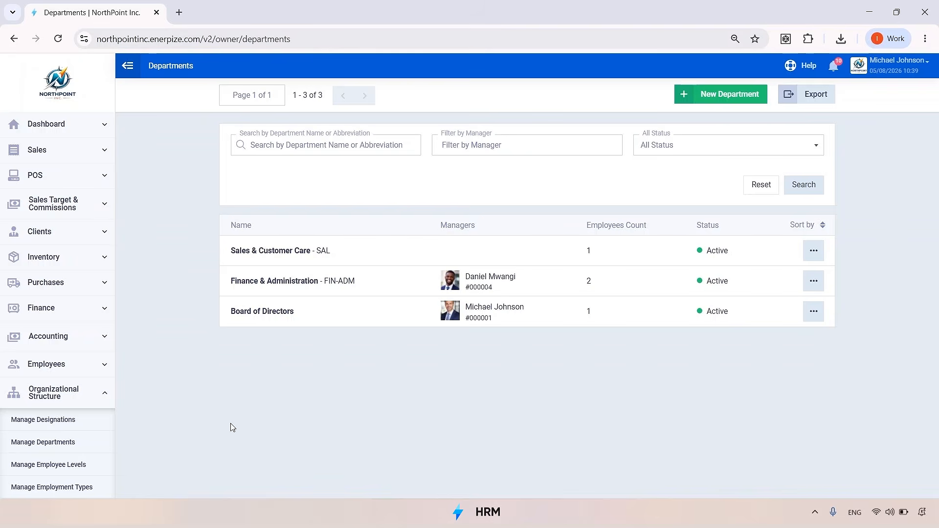
click(101, 425)
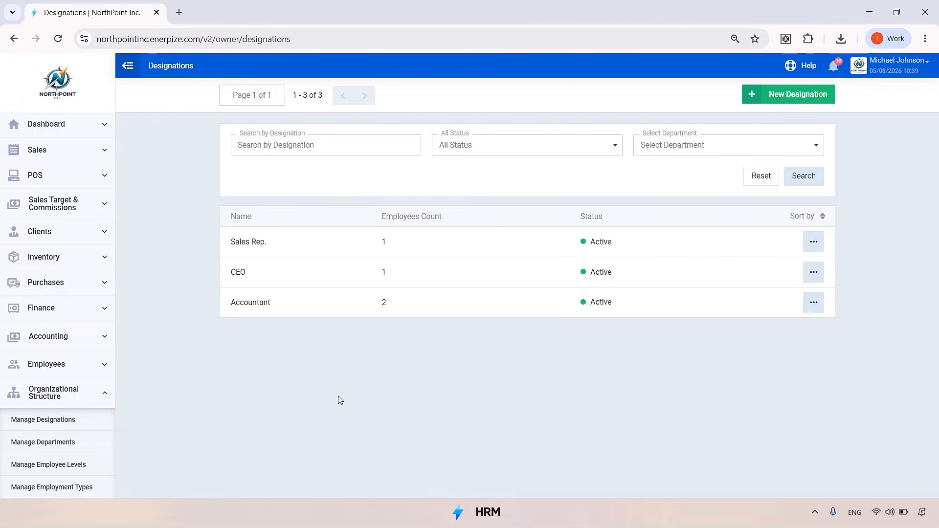
Step: Open the list of employee roles
click(93, 367)
click(94, 414)
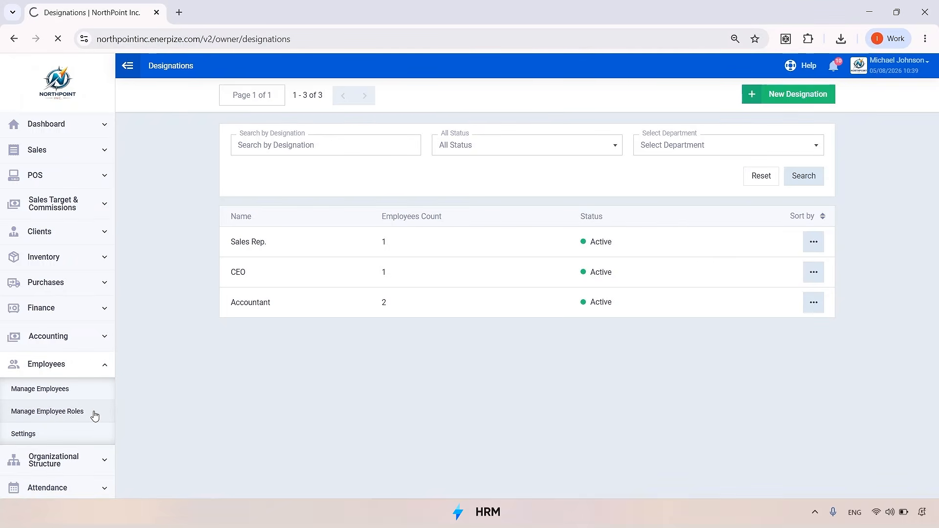
scroll(95, 415, down, 1)
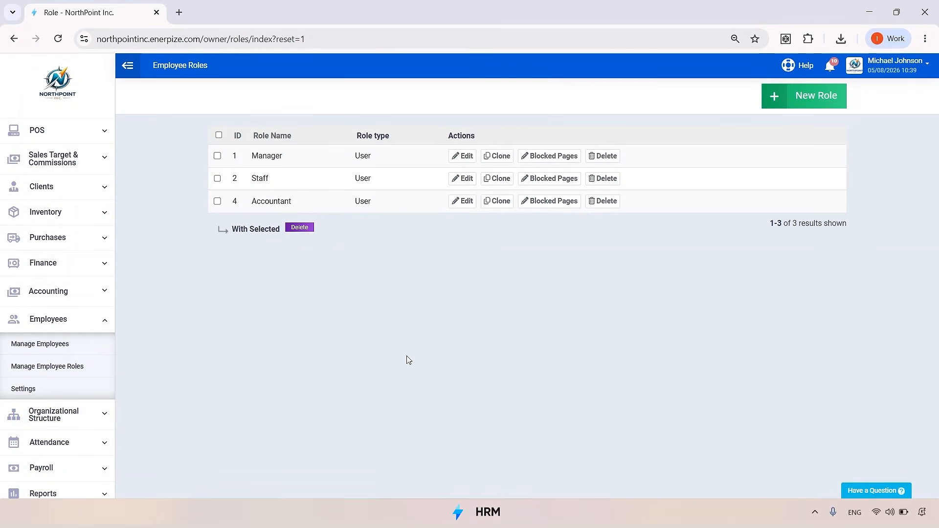
Step: Start a new User role and grant all Chart of Accounts & Journals Accounting and Finance permissions
click(808, 97)
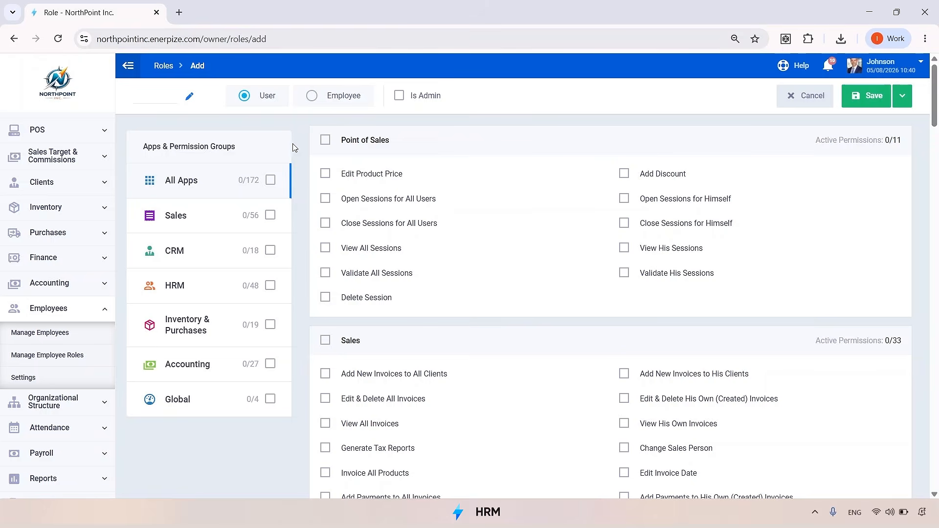
click(223, 374)
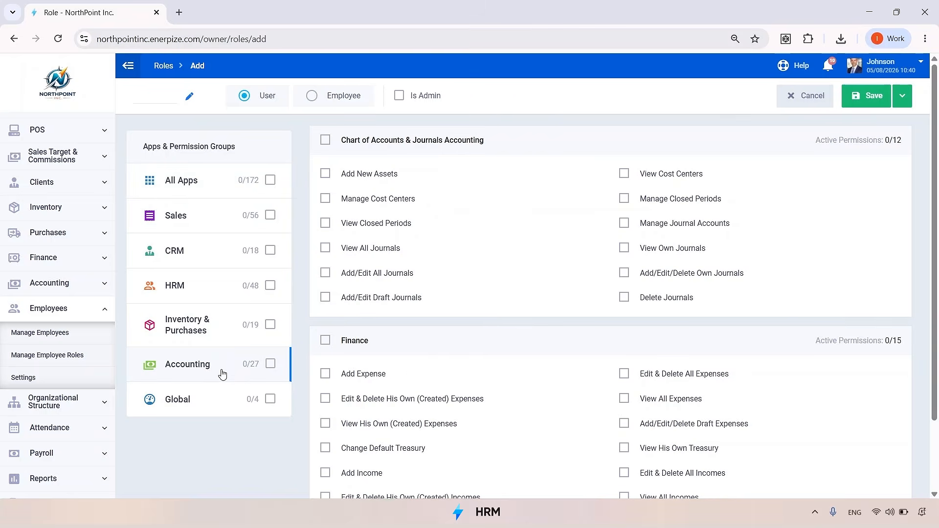
click(326, 141)
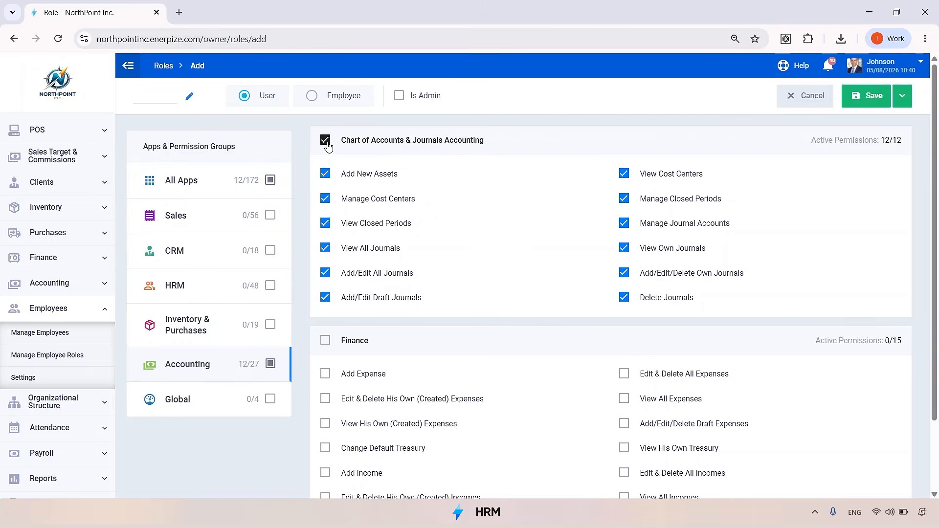
click(325, 341)
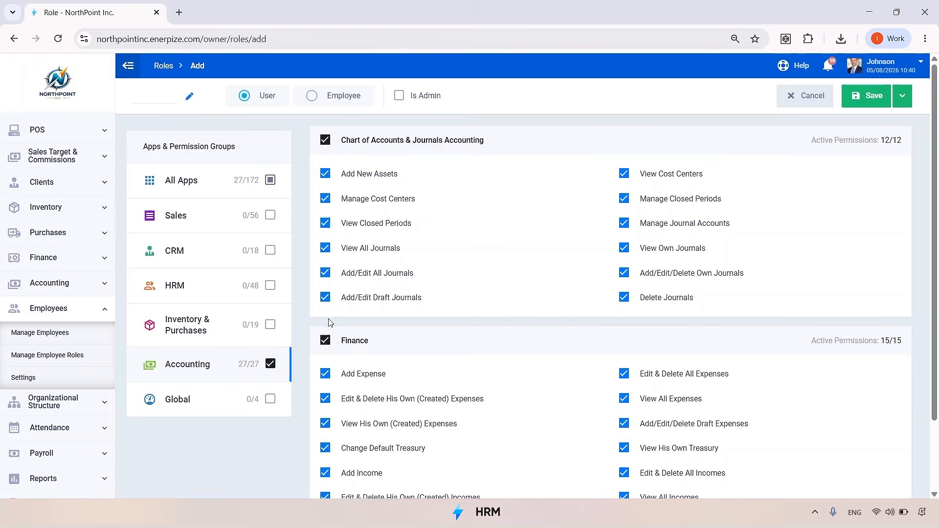
Step: Remove the Add/Edit All Journals, Delete Journals and Manage Cost Centers permissions, keeping View All Journals and View Cost Centers enabled
click(348, 252)
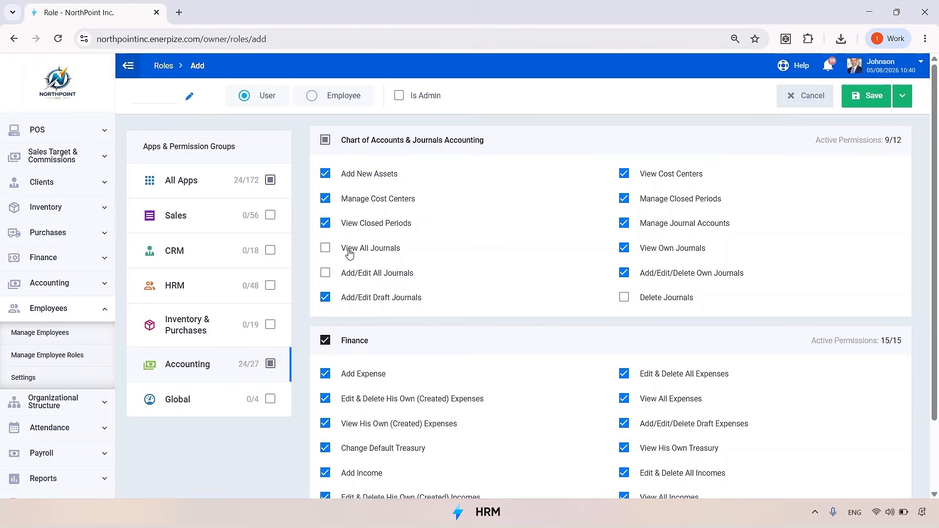
click(349, 252)
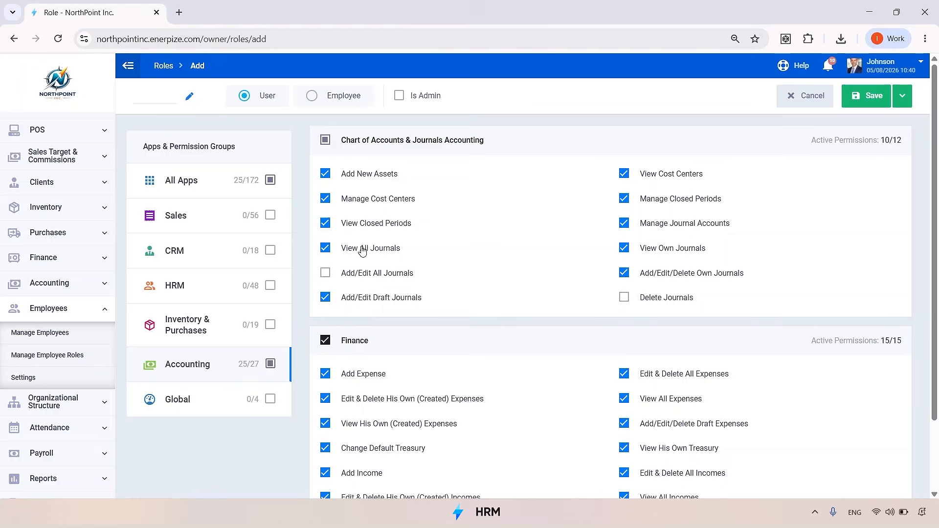
click(624, 175)
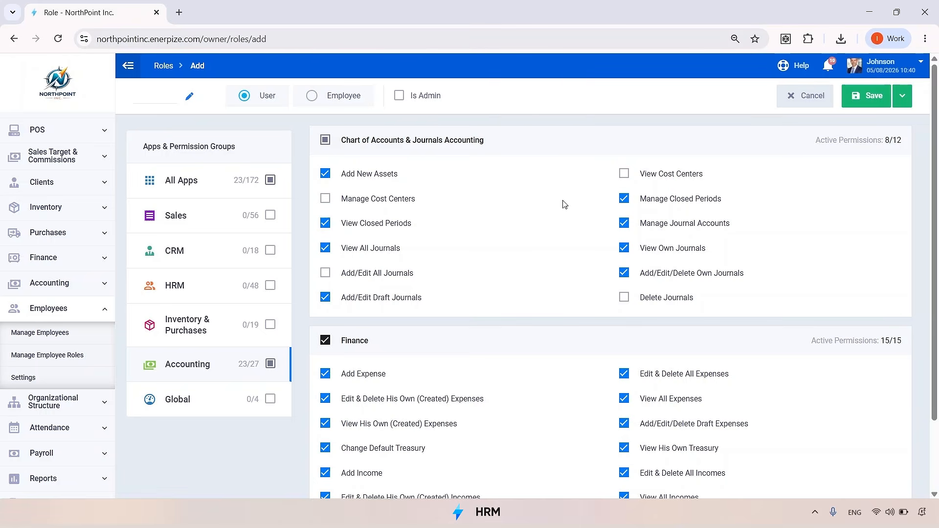
scroll(541, 267, down, 2)
scroll(543, 270, up, 2)
click(624, 174)
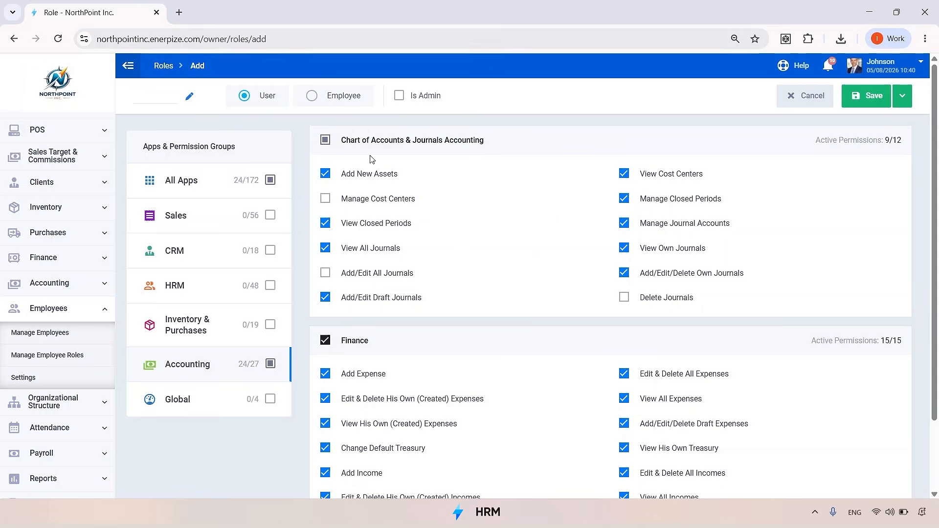
Step: Switch the new role to the Employee type, grant all its HRM permissions, and return the role to User
click(312, 96)
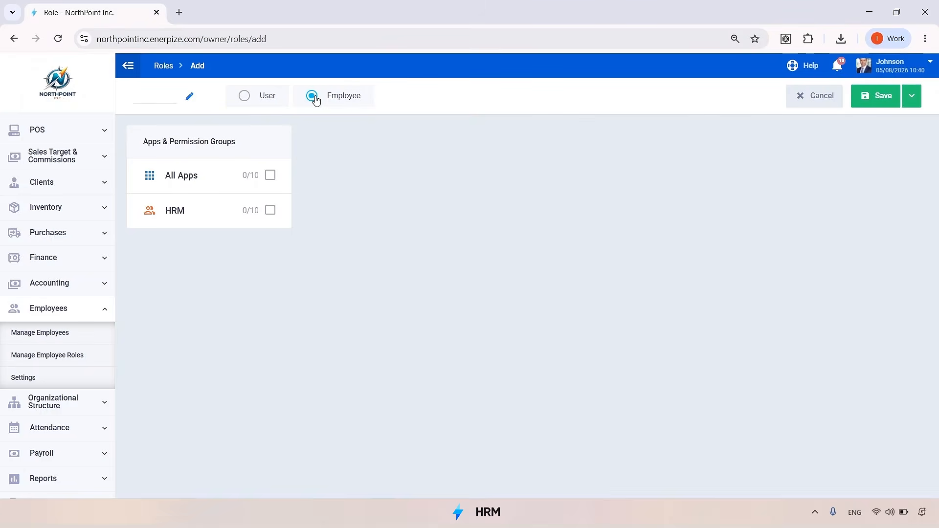
click(271, 211)
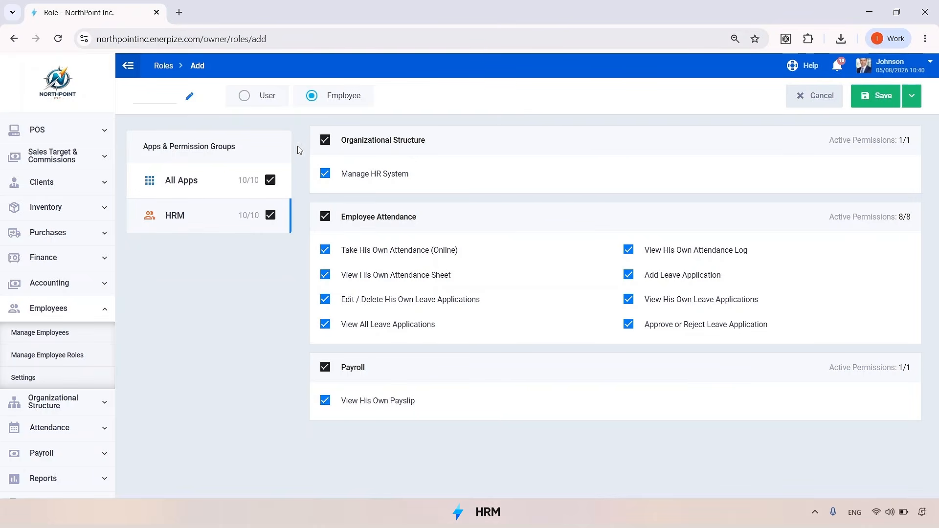
click(245, 96)
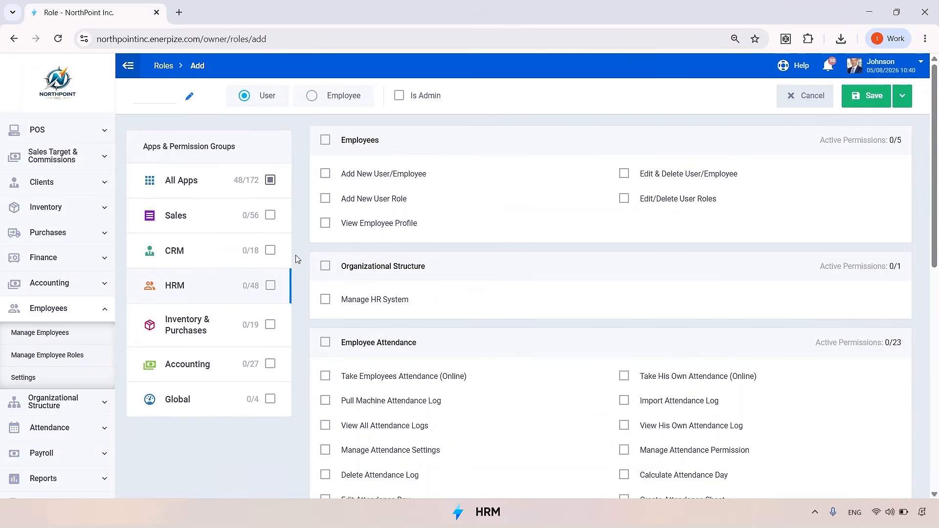
Step: Leave the new role unsaved and examine the Accounting permissions of the existing Accountant role
click(164, 65)
click(462, 201)
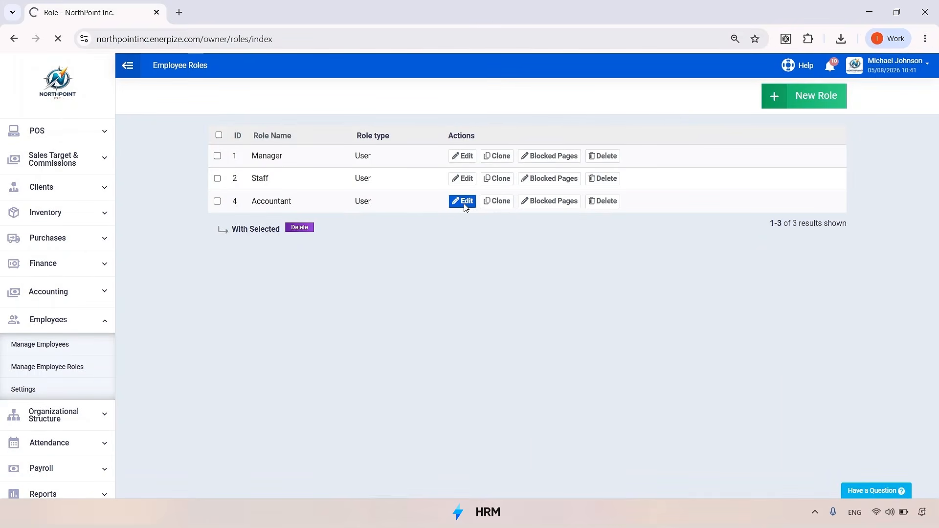
click(194, 365)
scroll(524, 266, down, 2)
scroll(445, 176, up, 2)
Step: Open the Staff role for editing and examine its Sales, Accounting and CRM permissions
click(164, 66)
click(463, 179)
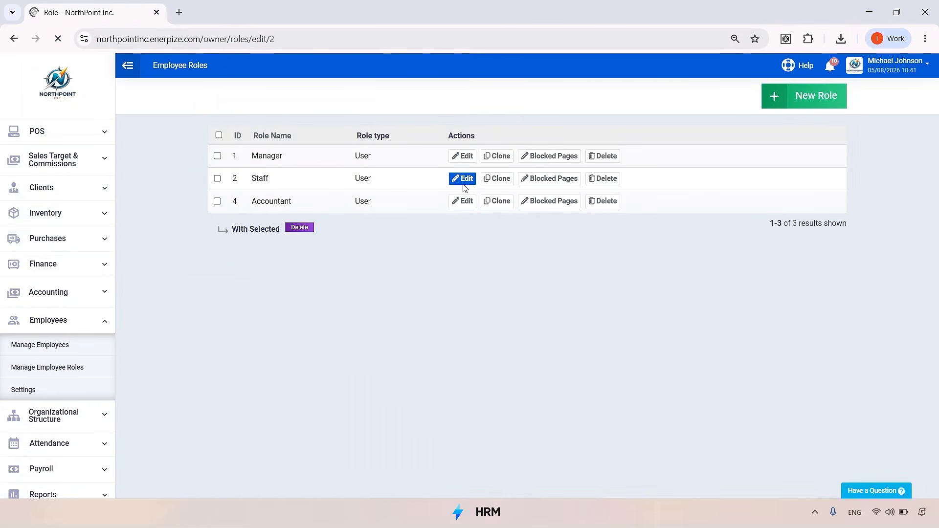
scroll(431, 177, down, 1)
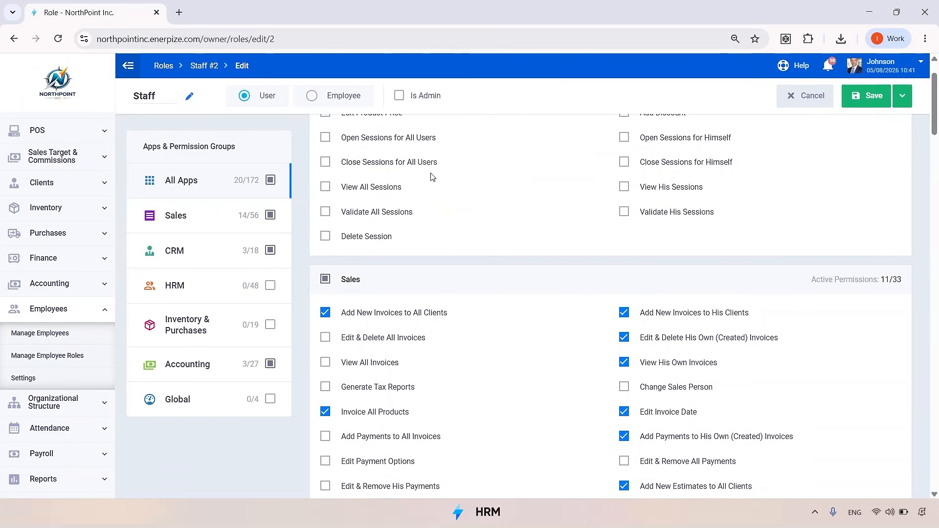
scroll(432, 178, down, 4)
scroll(411, 147, up, 1)
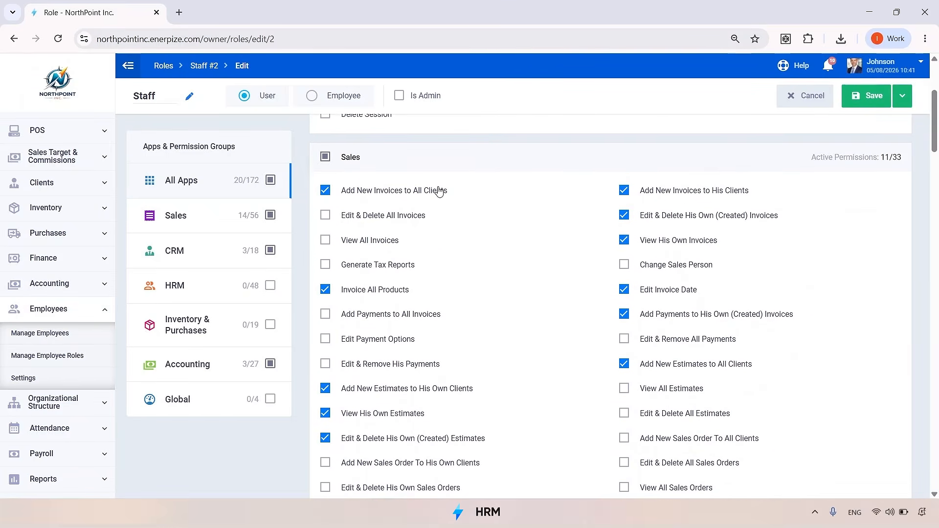
click(200, 363)
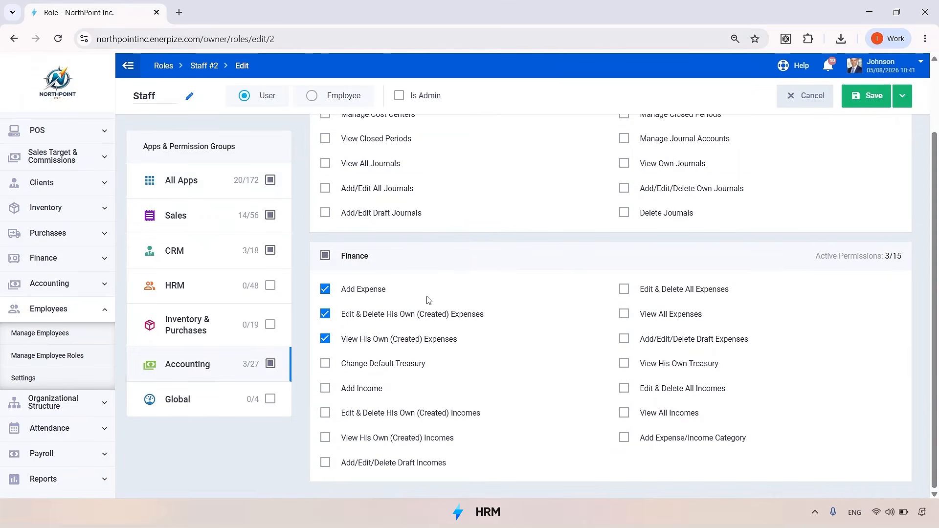
click(215, 257)
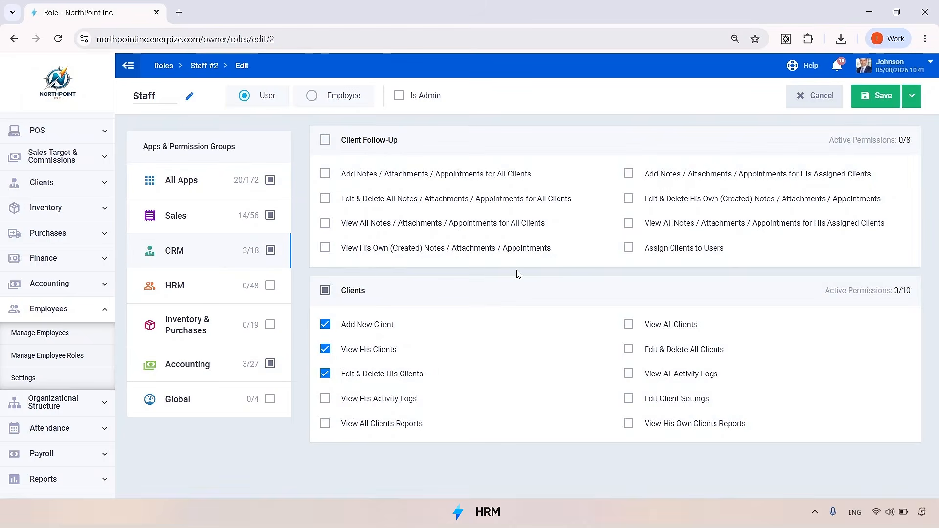
click(213, 185)
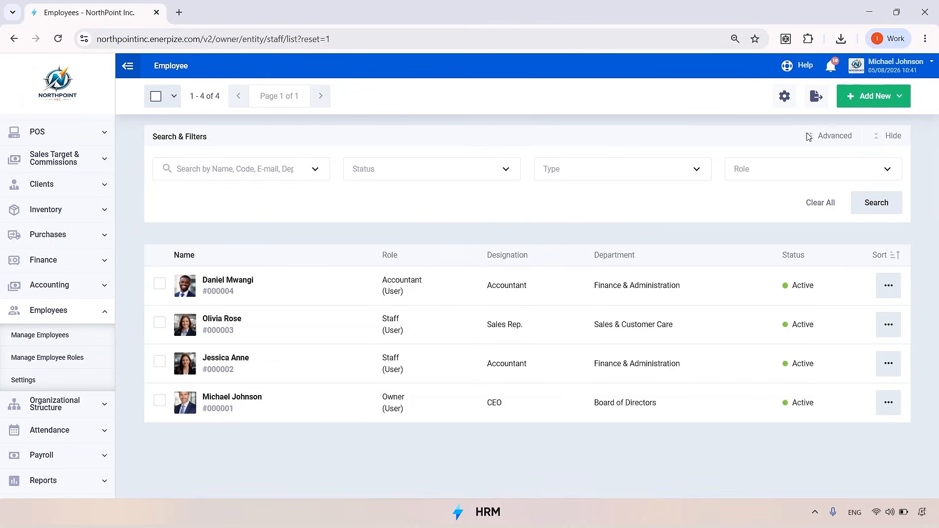
Step: Open the form for adding a new employee of the User type
click(887, 104)
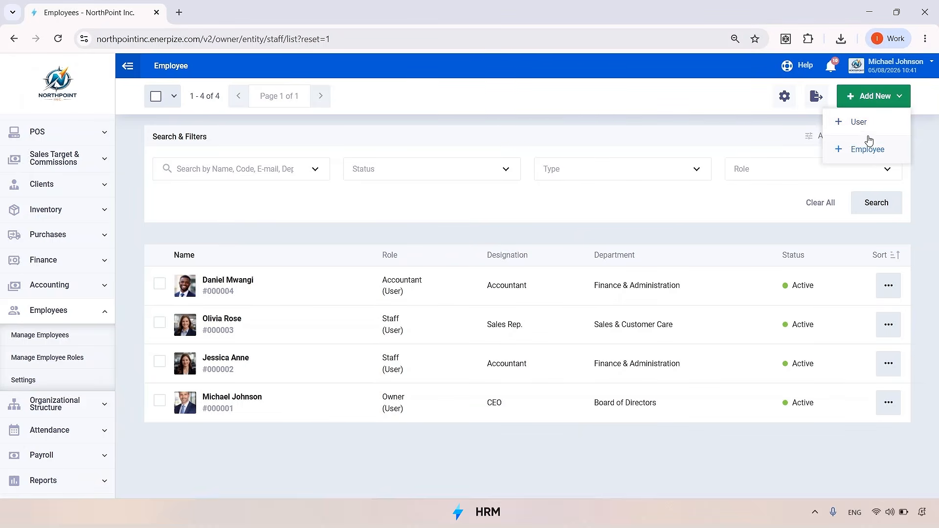
click(880, 125)
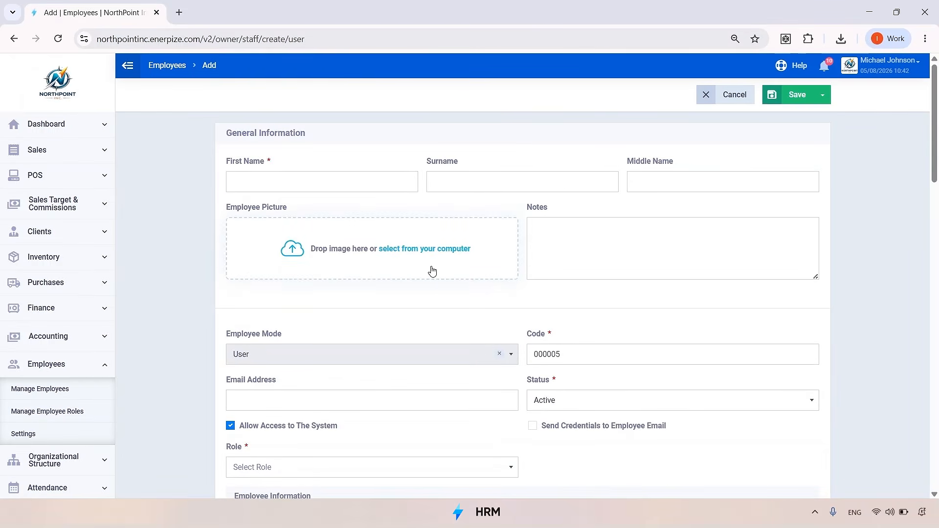
scroll(396, 285, down, 1)
scroll(396, 285, down, 1)
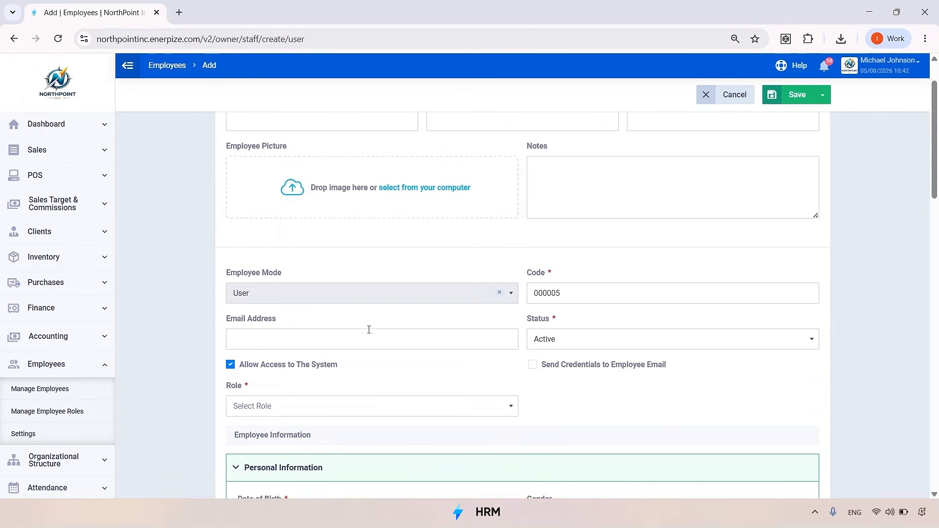
Step: Look through the blank new-employee form, leave it unsaved, and open the existing accountant's record (#000004) from the employee list
scroll(369, 329, down, 3)
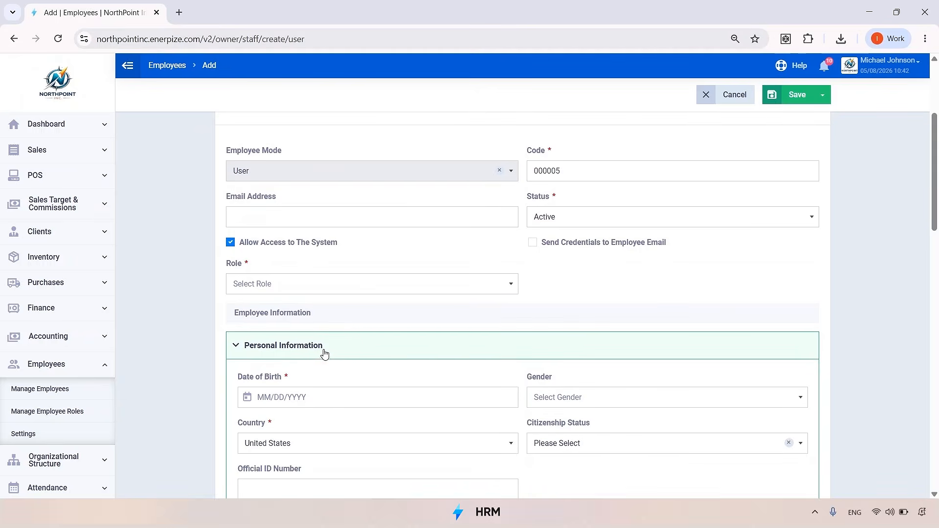
scroll(324, 353, down, 7)
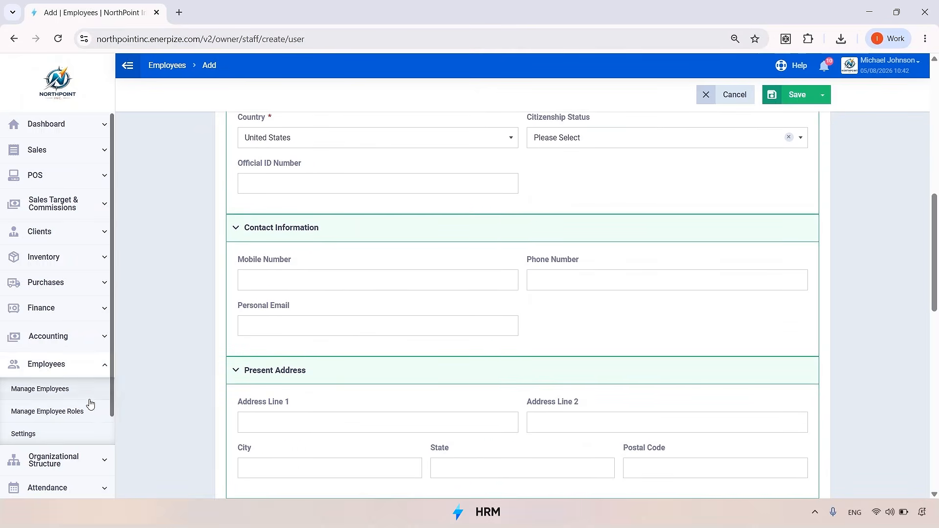
click(73, 398)
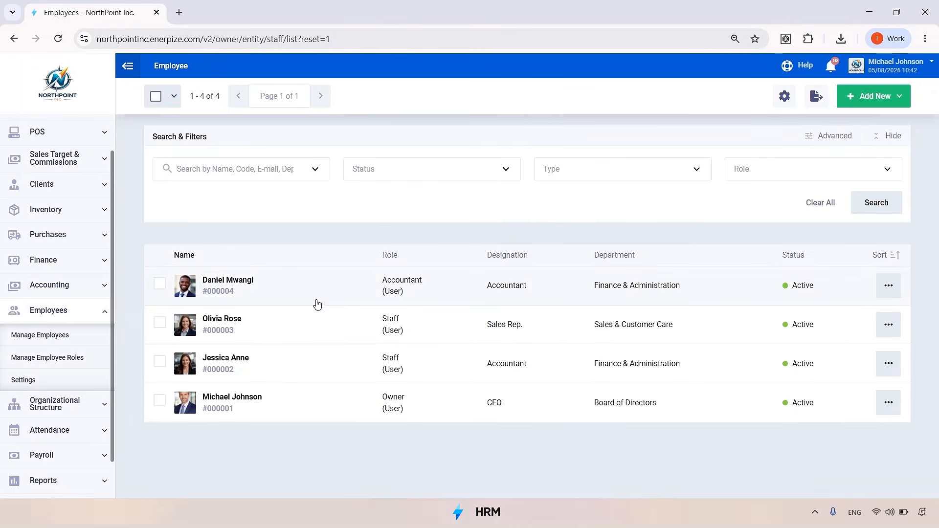
click(324, 302)
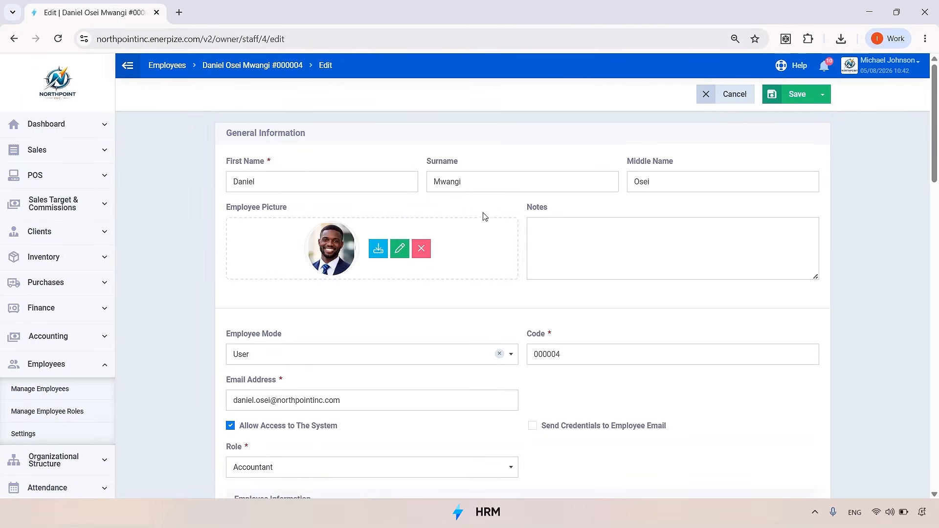
Step: Enable Send Credentials to Employee Email in the accountant's employee record
scroll(482, 218, down, 1)
scroll(477, 218, down, 2)
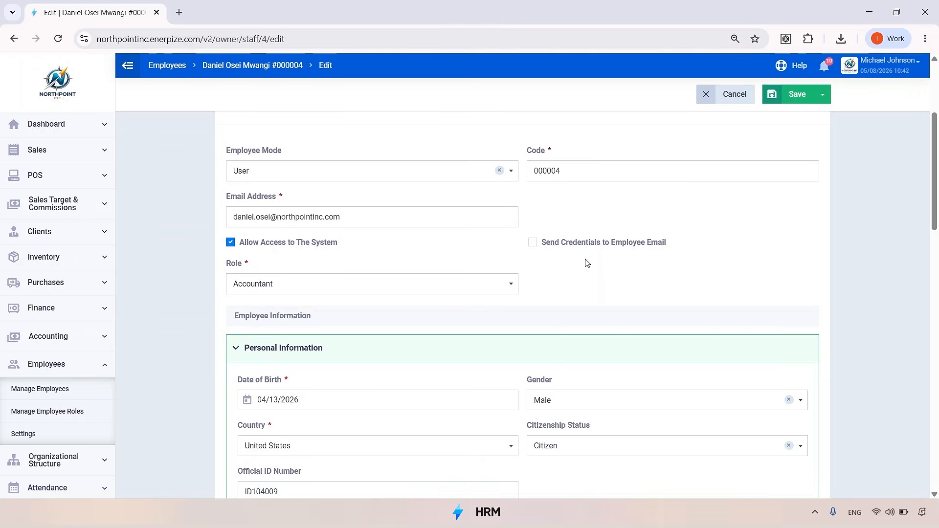
triple_click(545, 243)
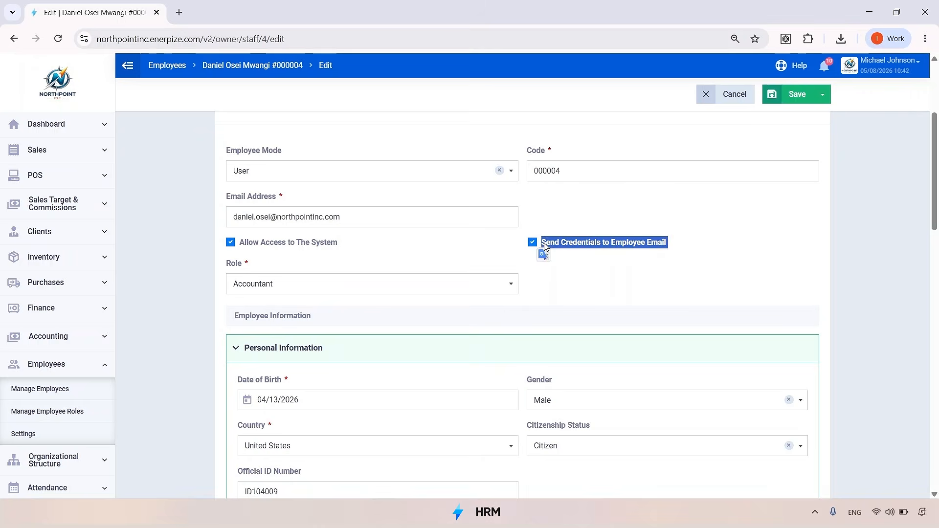
click(480, 245)
scroll(218, 288, down, 1)
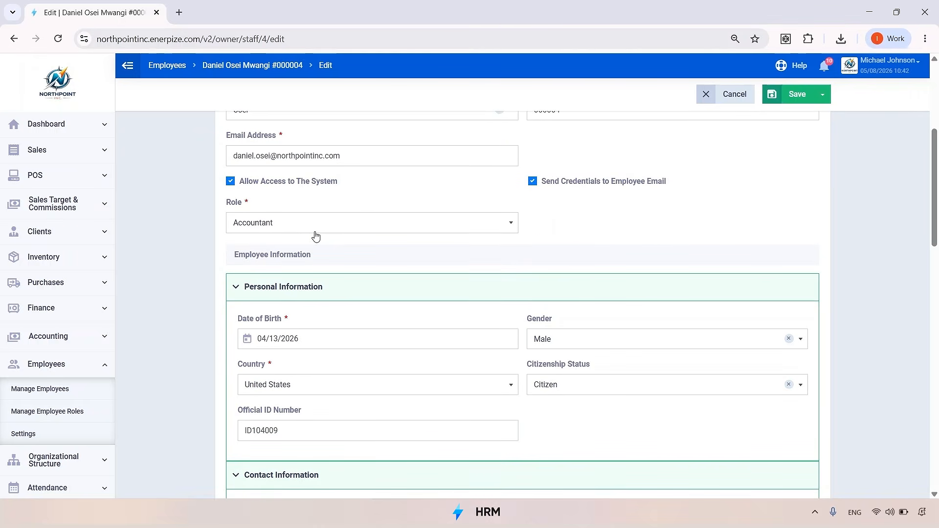
Step: Review the employee's personal, contact, address, job and attendance information, and save the record
scroll(663, 241, down, 2)
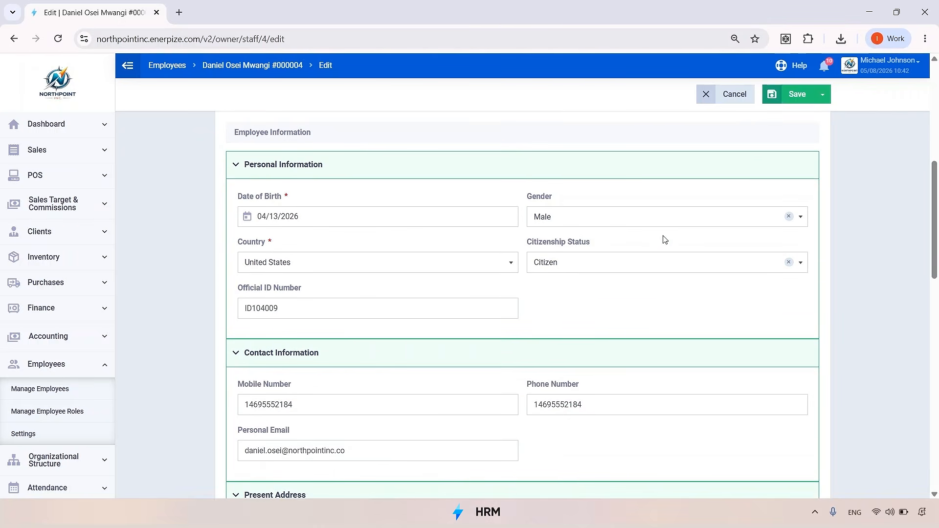
scroll(665, 240, down, 2)
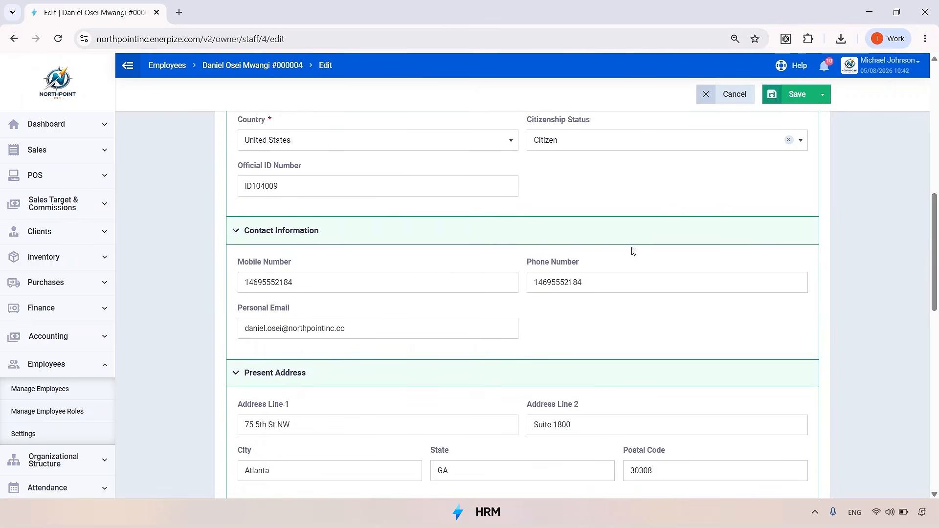
scroll(634, 251, down, 2)
scroll(632, 252, down, 1)
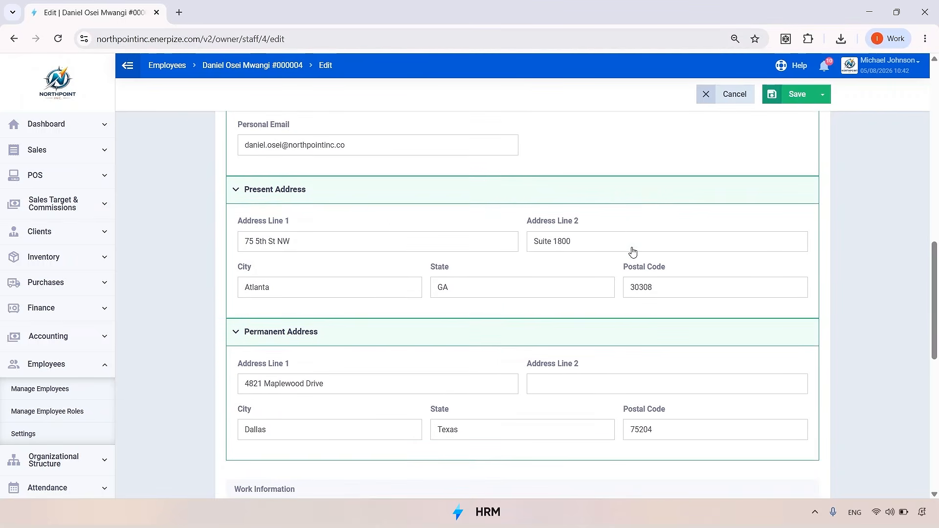
scroll(632, 248, down, 1)
scroll(635, 251, down, 4)
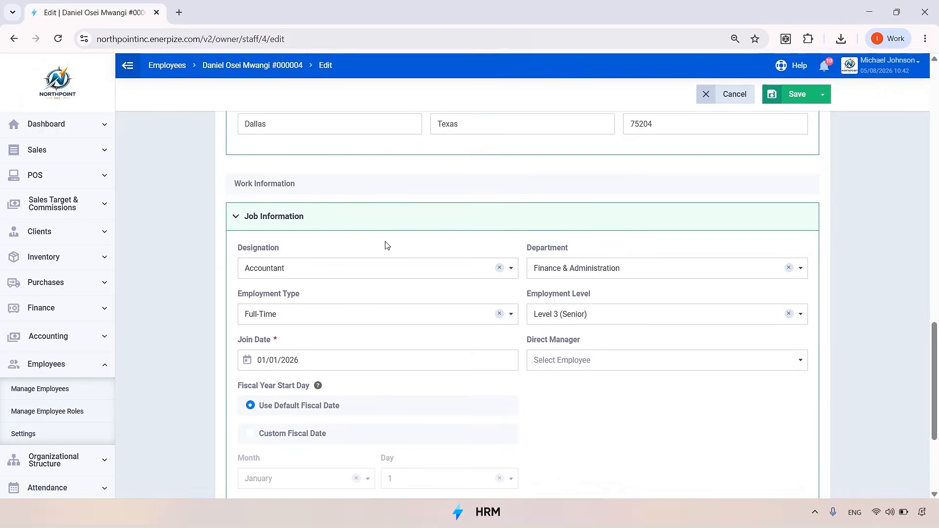
scroll(362, 235, down, 1)
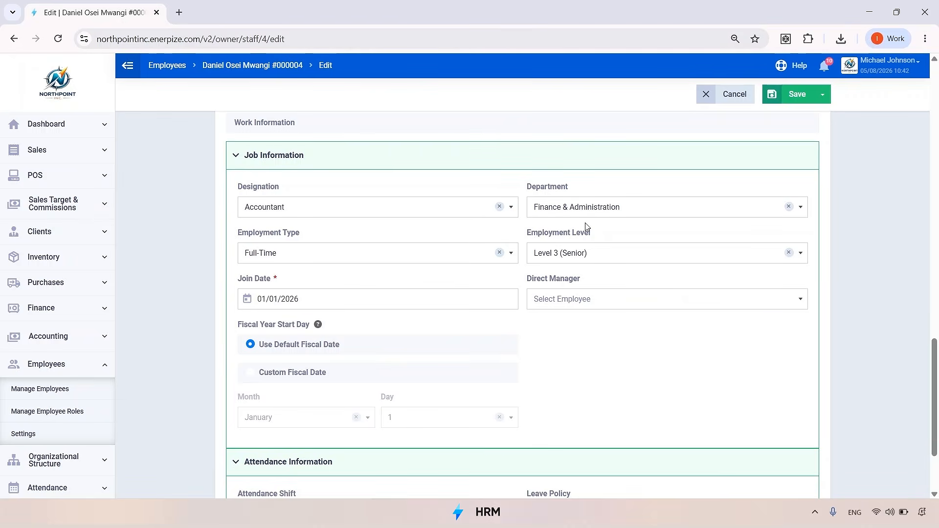
scroll(510, 280, down, 1)
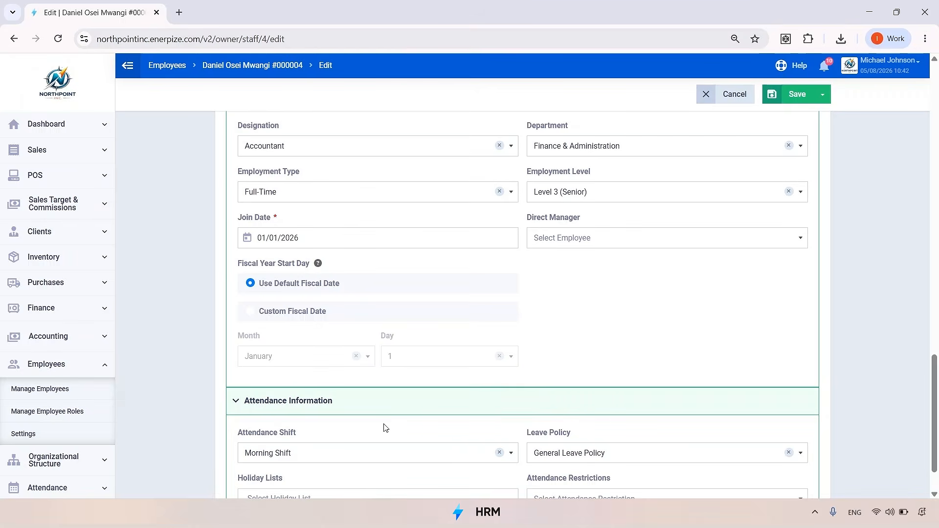
click(799, 101)
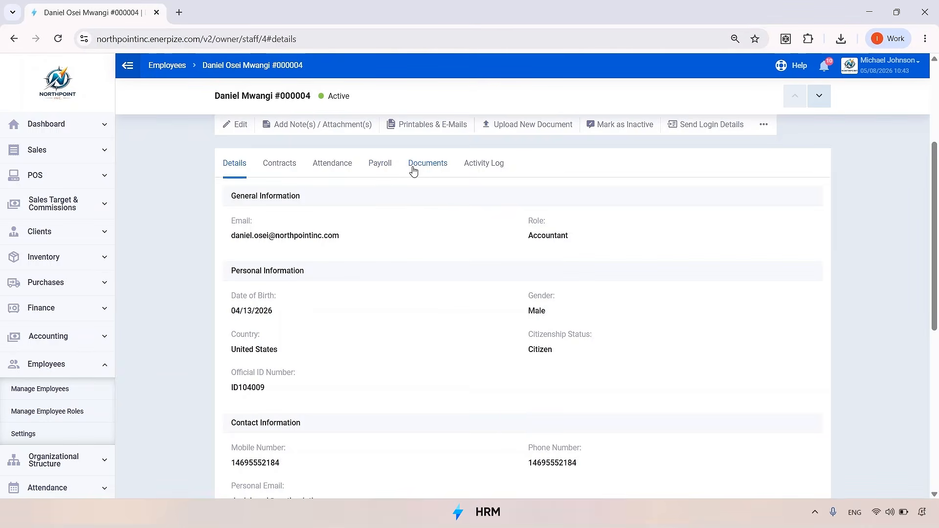
Step: Examine the details on the employee's profile and open the Employees Settings page
scroll(454, 221, down, 2)
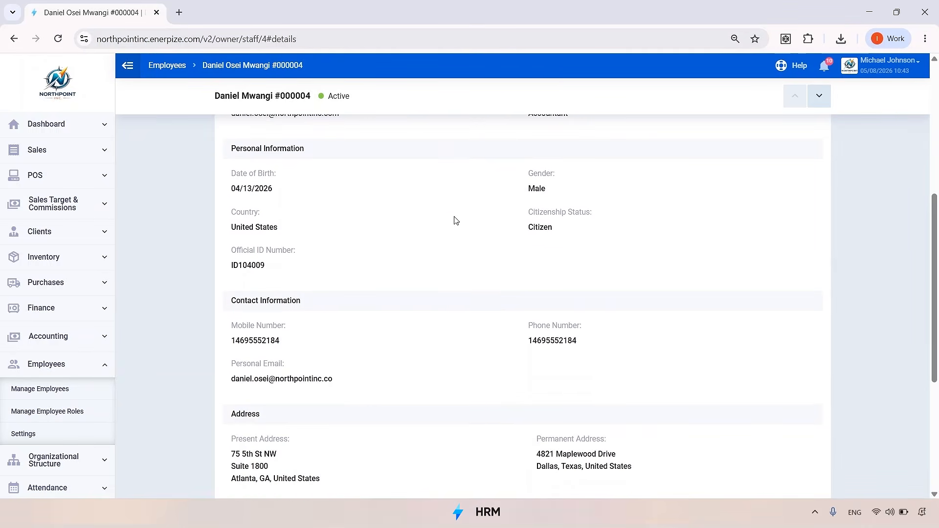
click(30, 435)
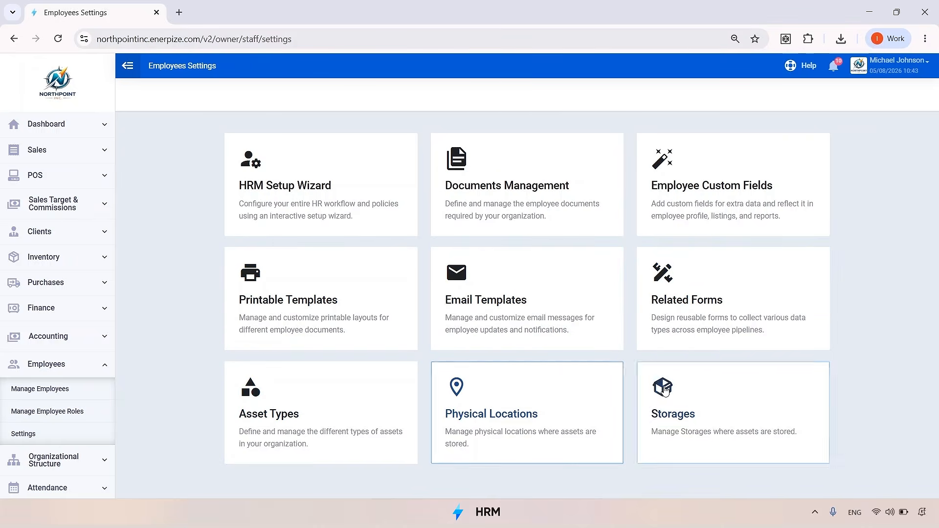
Step: Open the Attendance Logs and examine the sign-in and sign-out entries and the alternative options for bringing in attendance
scroll(44, 382, down, 2)
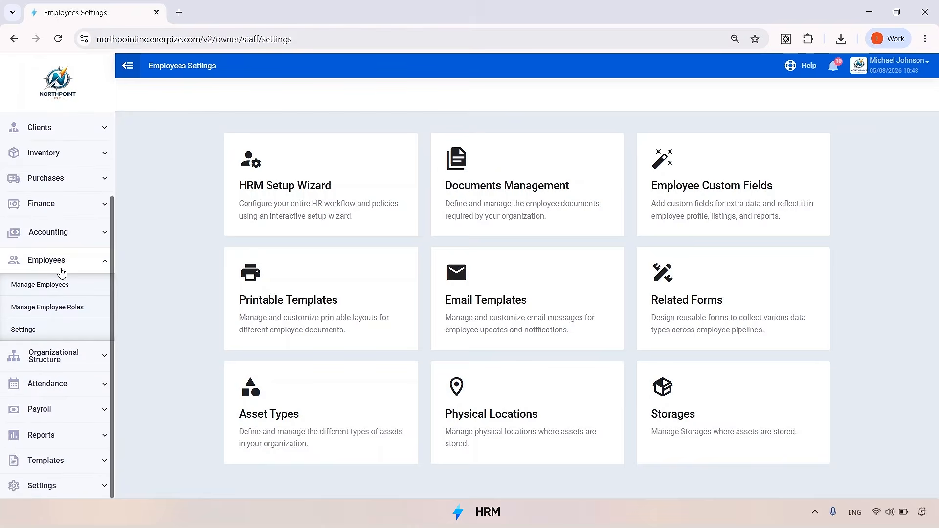
click(72, 384)
scroll(71, 313, down, 2)
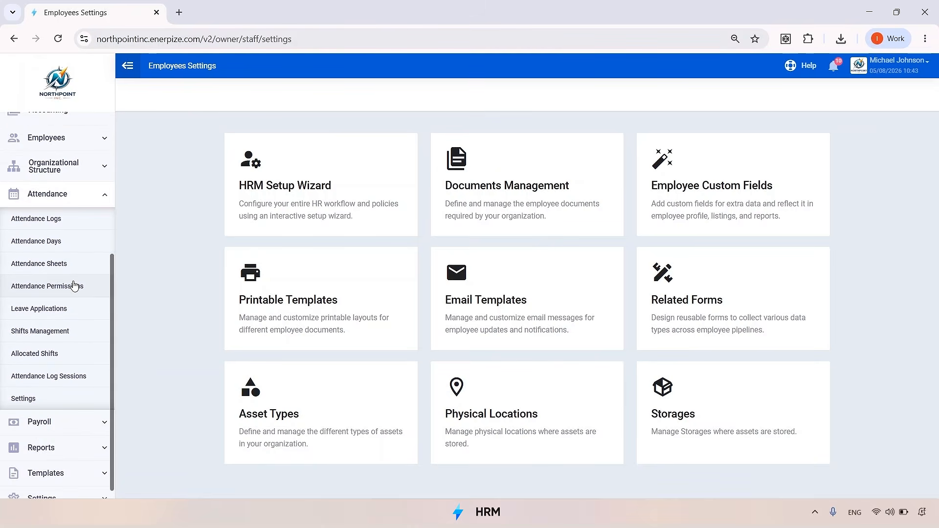
click(88, 224)
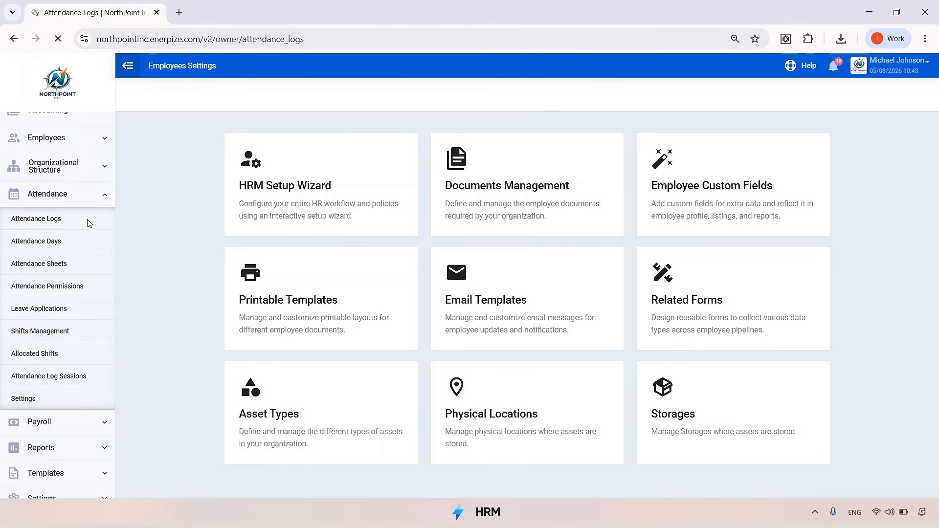
scroll(207, 245, down, 3)
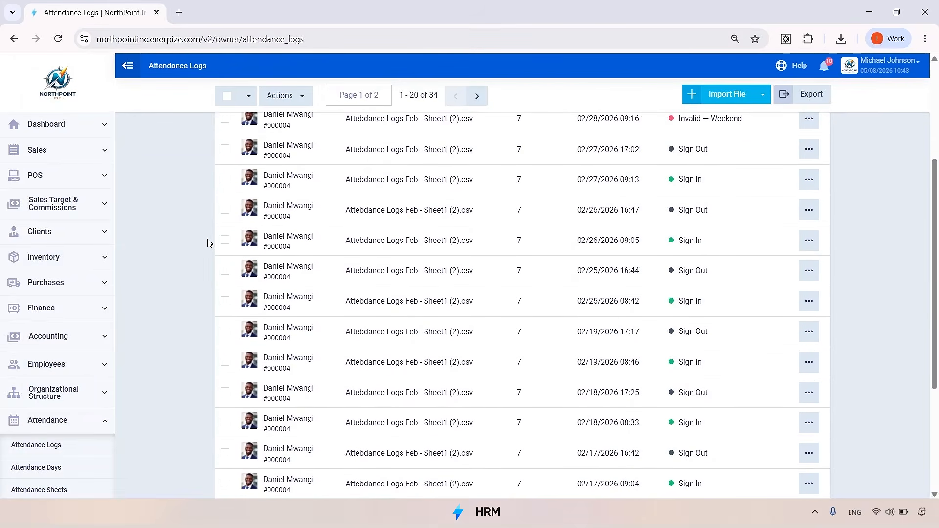
scroll(335, 250, up, 2)
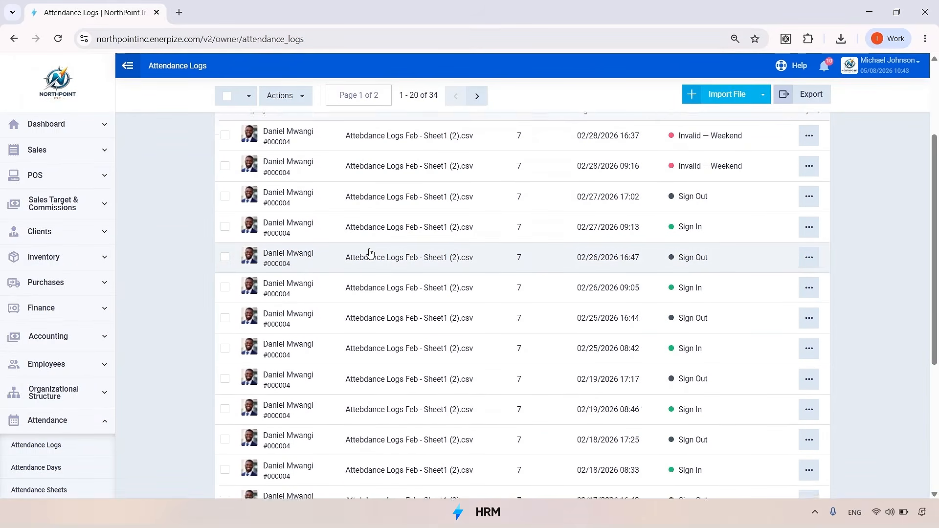
scroll(431, 279, down, 5)
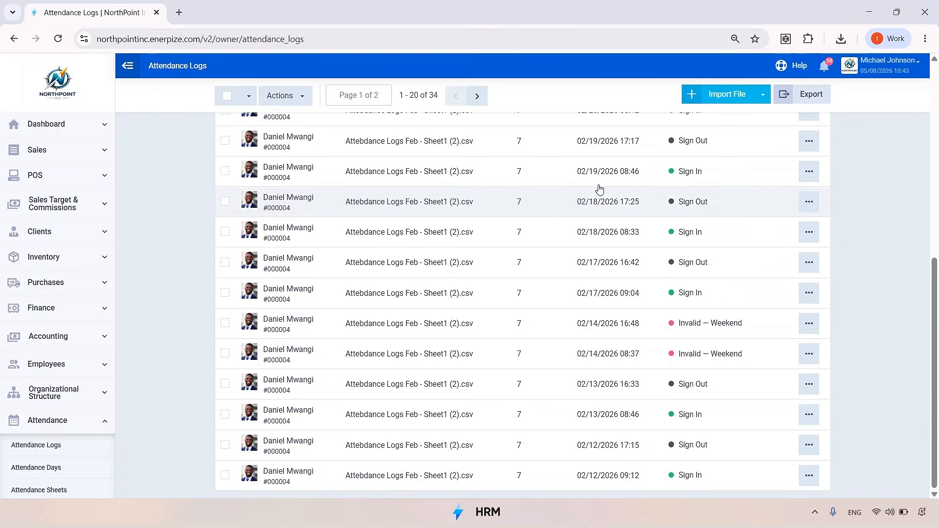
click(763, 94)
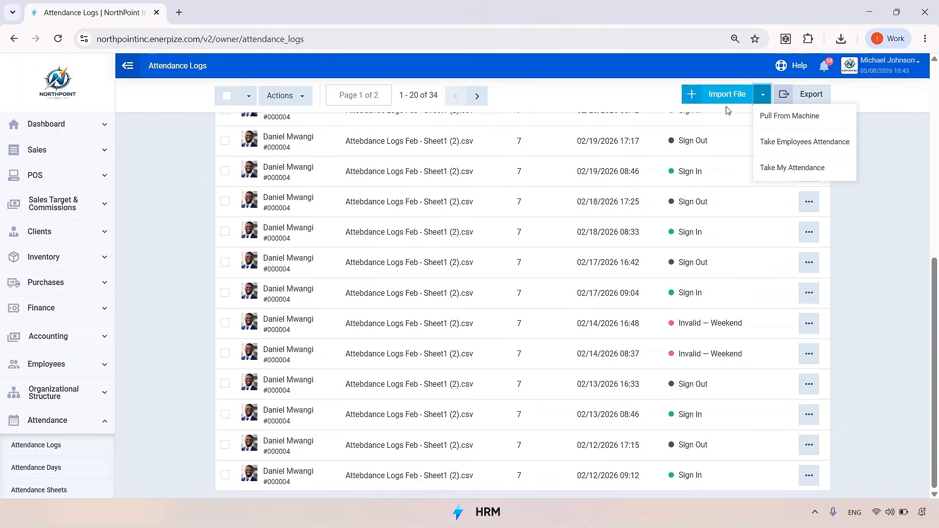
click(619, 104)
Step: Open Attendance Days and examine the daily records on both pages of the list
scroll(96, 294, down, 1)
scroll(96, 293, down, 1)
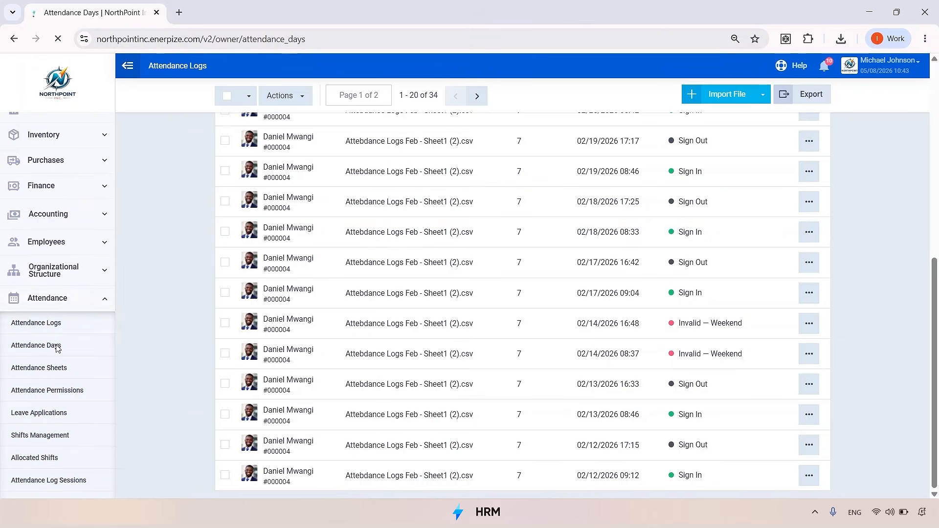
scroll(433, 239, down, 3)
scroll(433, 239, down, 3)
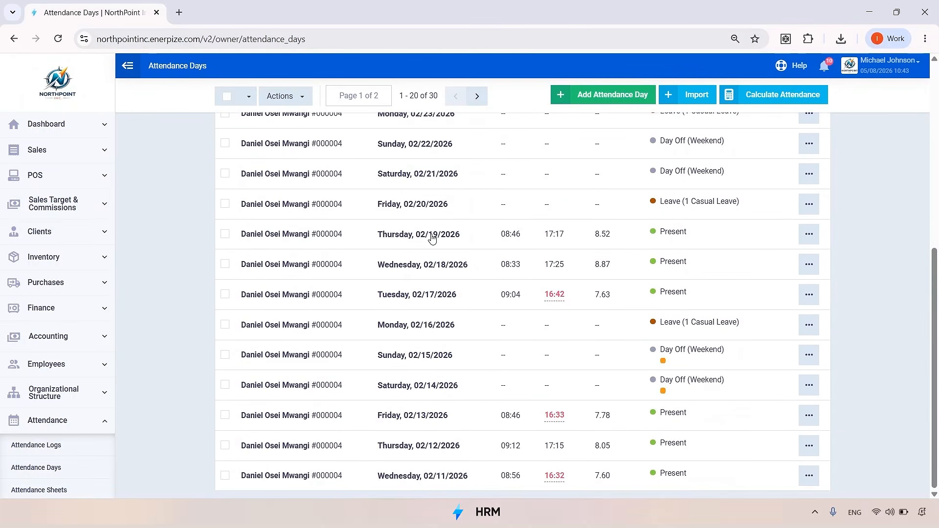
scroll(433, 239, up, 6)
click(483, 97)
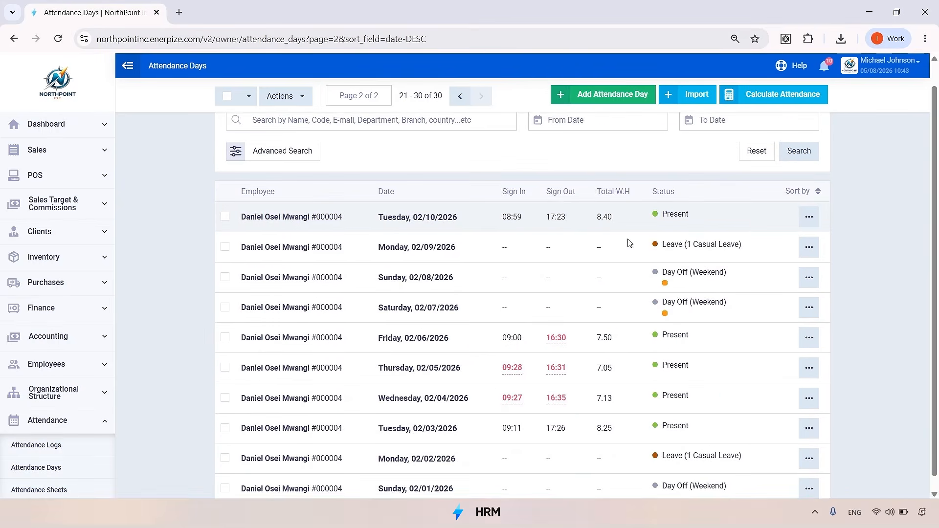
scroll(571, 287, down, 1)
Step: View the Attendance Sheets list and open the Shifts Management list
scroll(71, 382, down, 3)
click(68, 373)
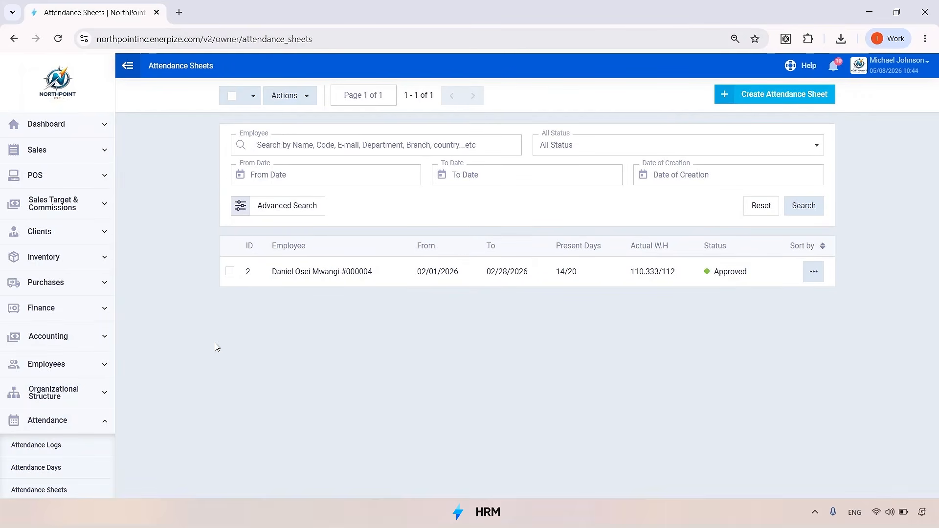
scroll(78, 366, down, 3)
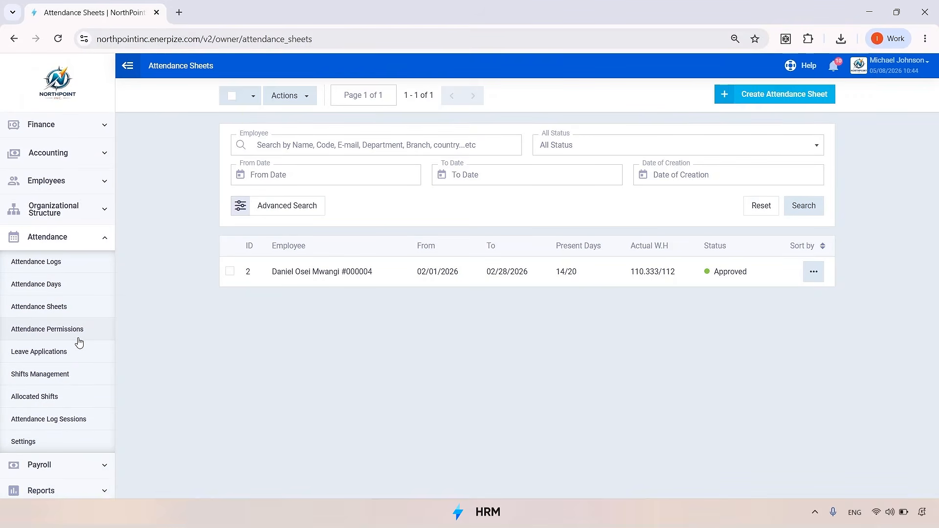
click(73, 375)
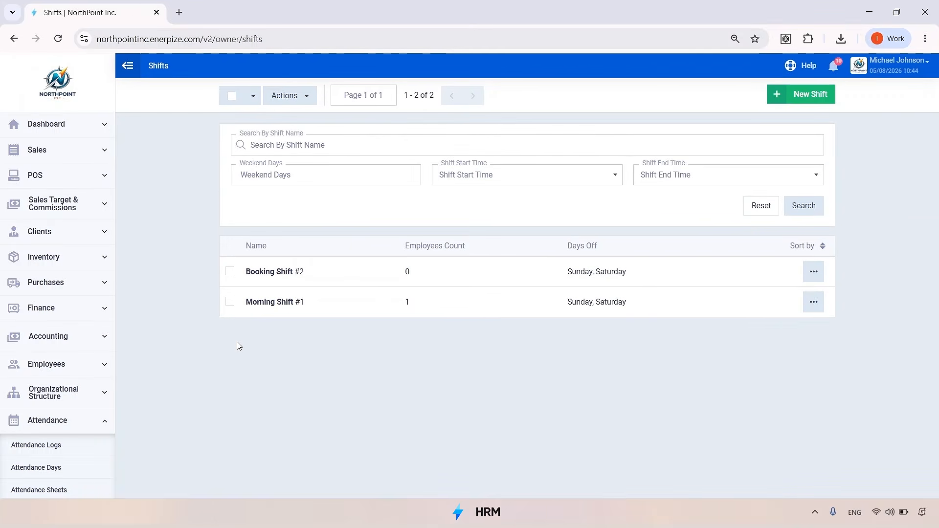
Step: Open the Morning Shift and examine its attendance details for each weekday and its assigned employees
click(344, 304)
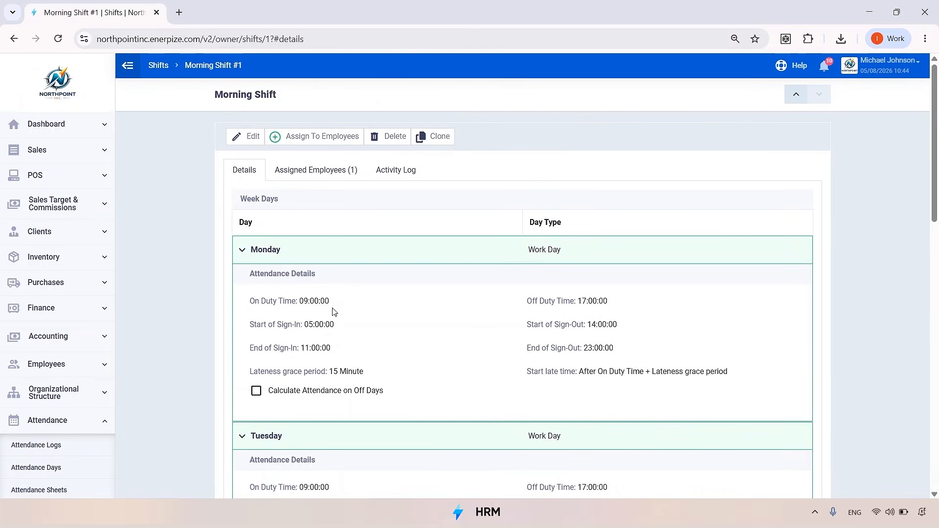
scroll(332, 313, down, 10)
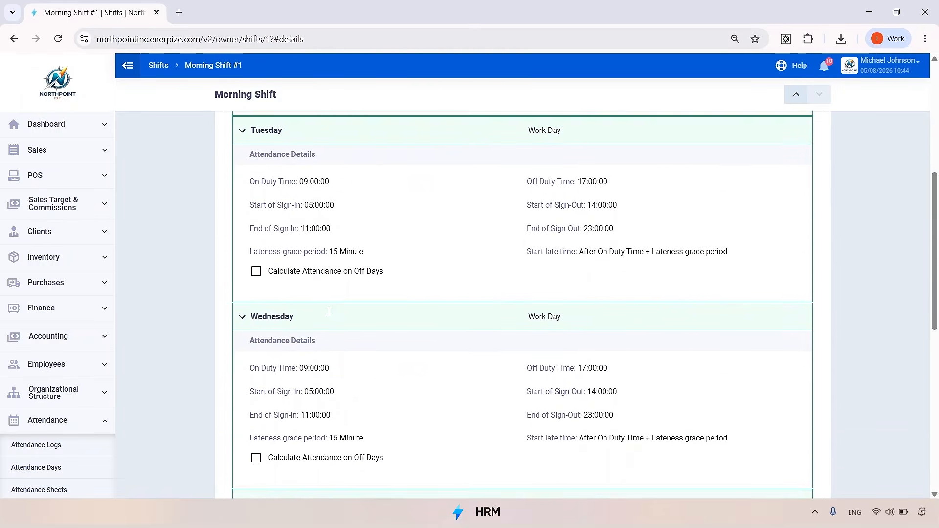
scroll(329, 312, down, 5)
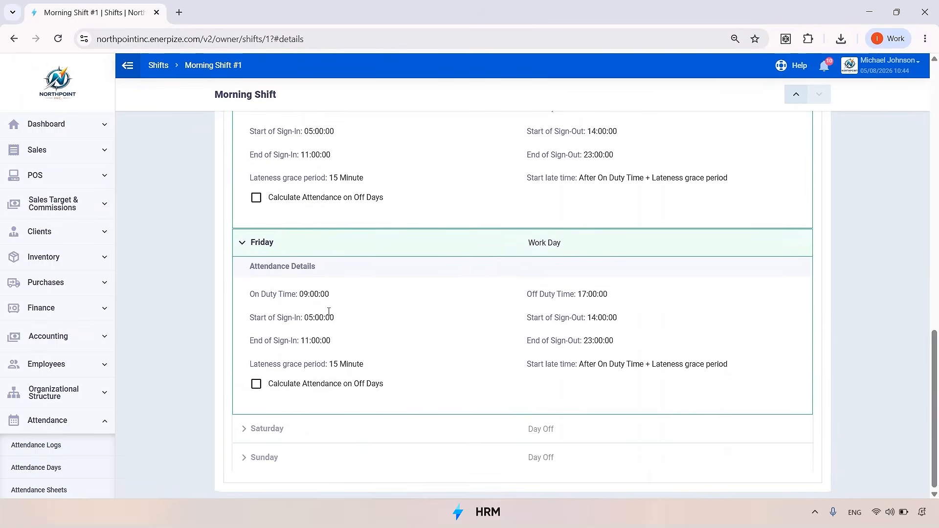
scroll(329, 312, up, 15)
click(309, 177)
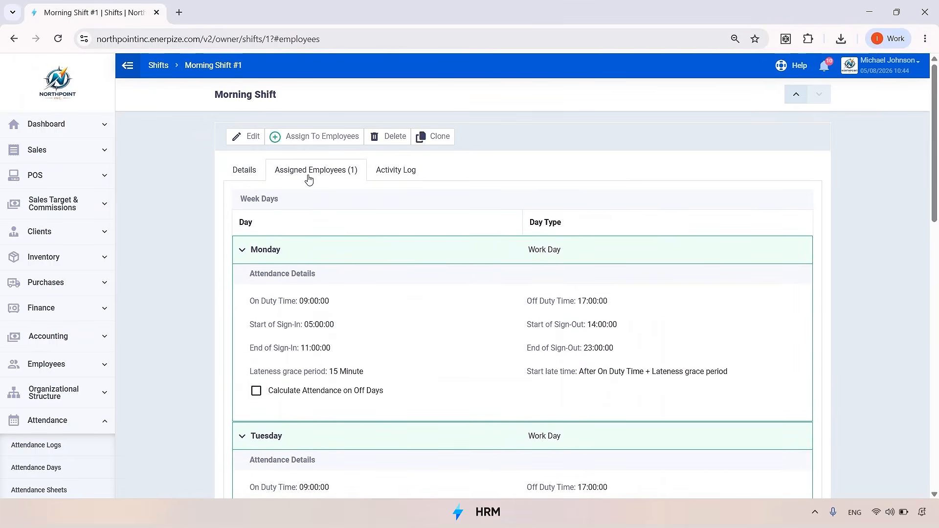
Step: Change the Morning Shift type to Advanced, review the attendance times for each weekday, and save the shift
click(247, 174)
click(249, 140)
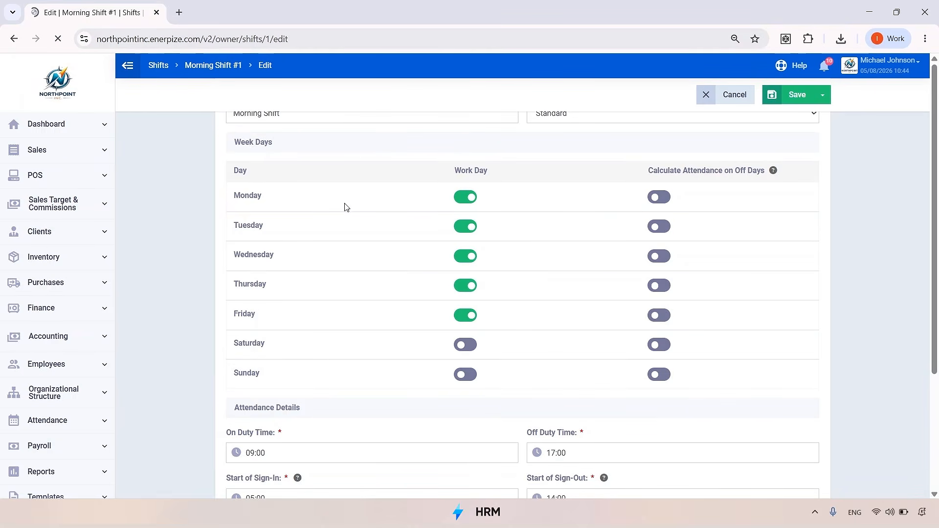
click(558, 186)
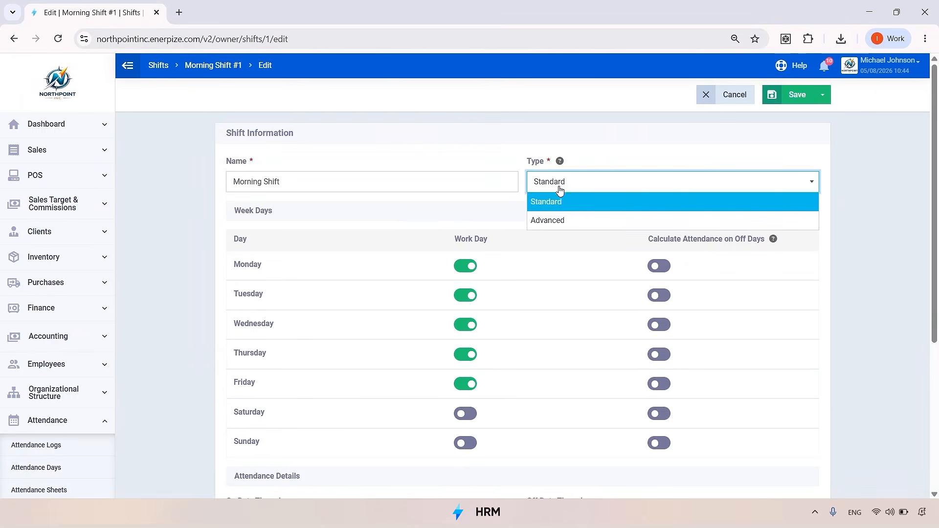
click(570, 221)
scroll(570, 219, down, 3)
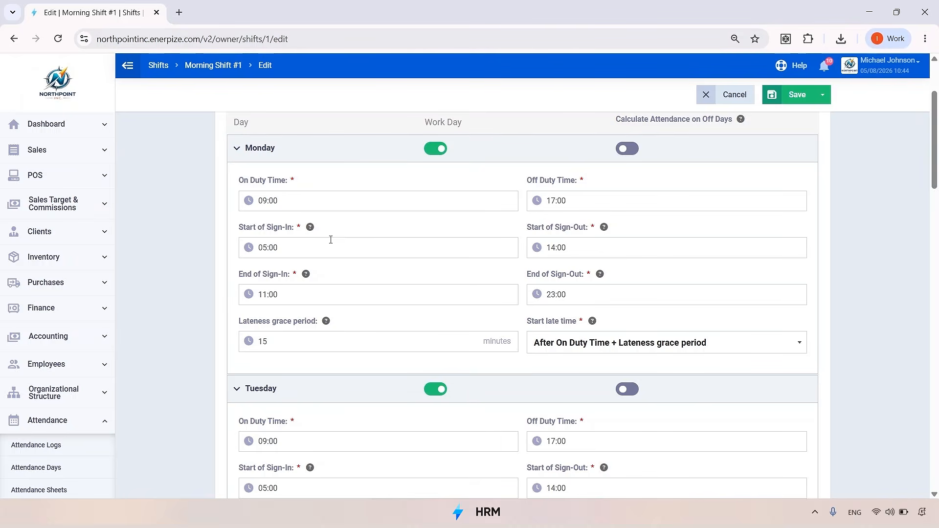
scroll(513, 243, down, 15)
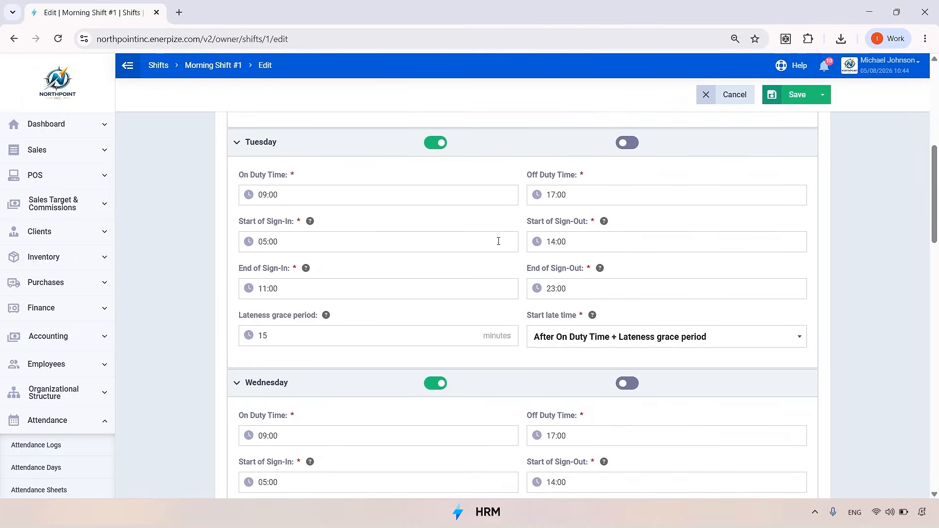
scroll(495, 247, down, 9)
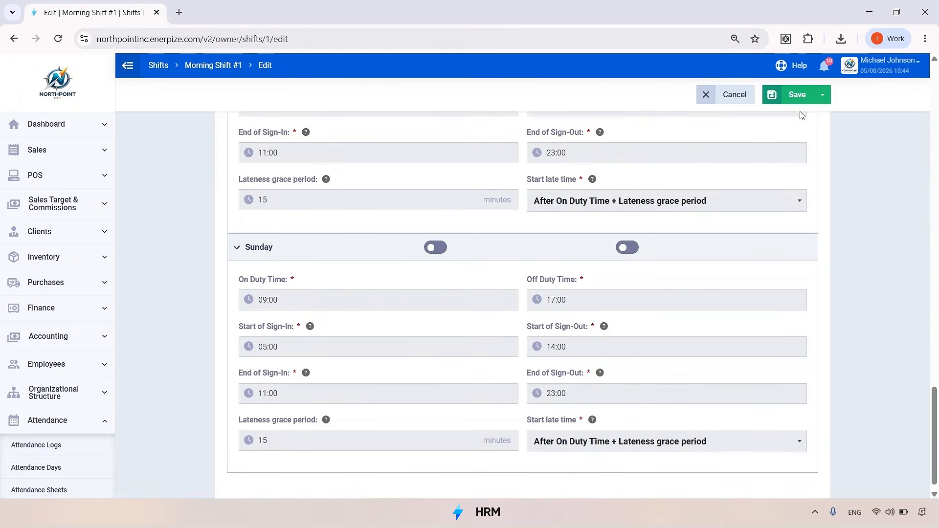
click(798, 97)
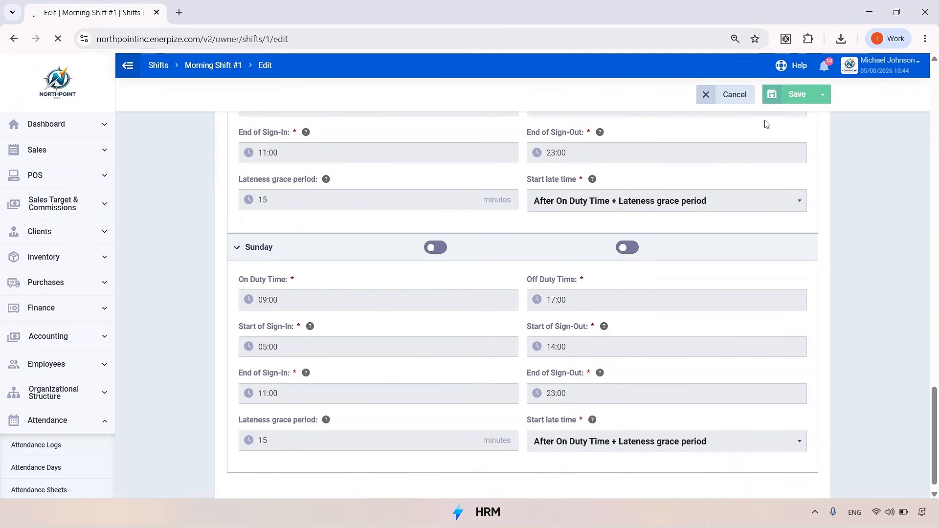
Step: Open the attendance settings and view the list of leave types with their maximum days allowed
scroll(85, 244, down, 4)
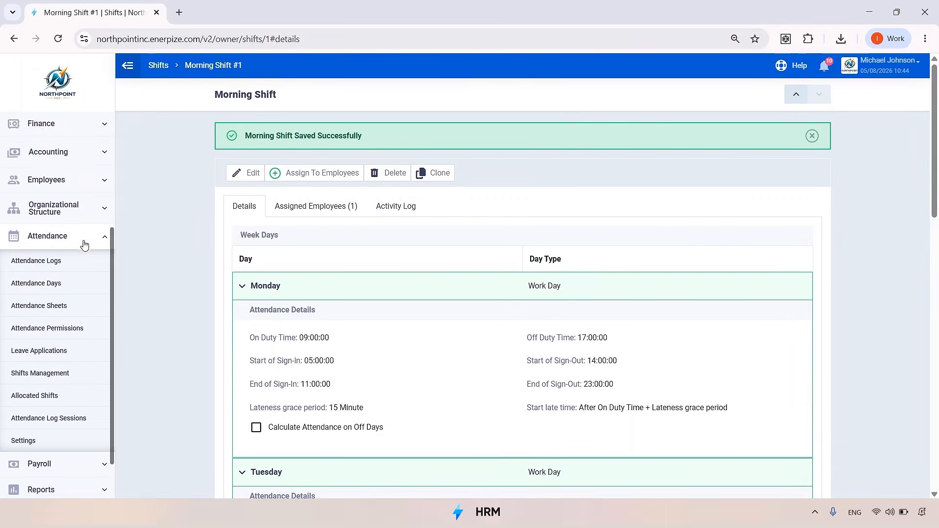
scroll(84, 244, down, 1)
click(59, 388)
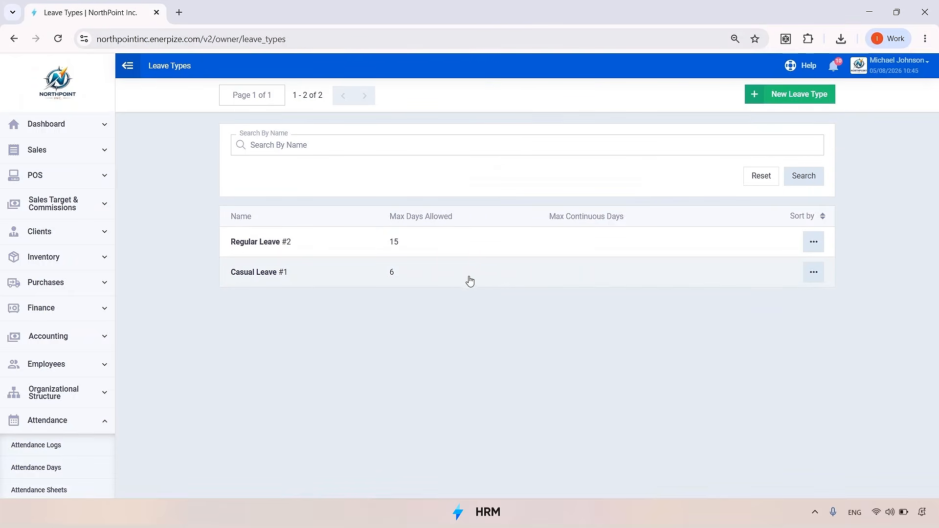
Step: Open the leave policies, examine the leave types in the General Leave Policy, and return to the attendance settings overview
scroll(78, 421, down, 5)
click(80, 386)
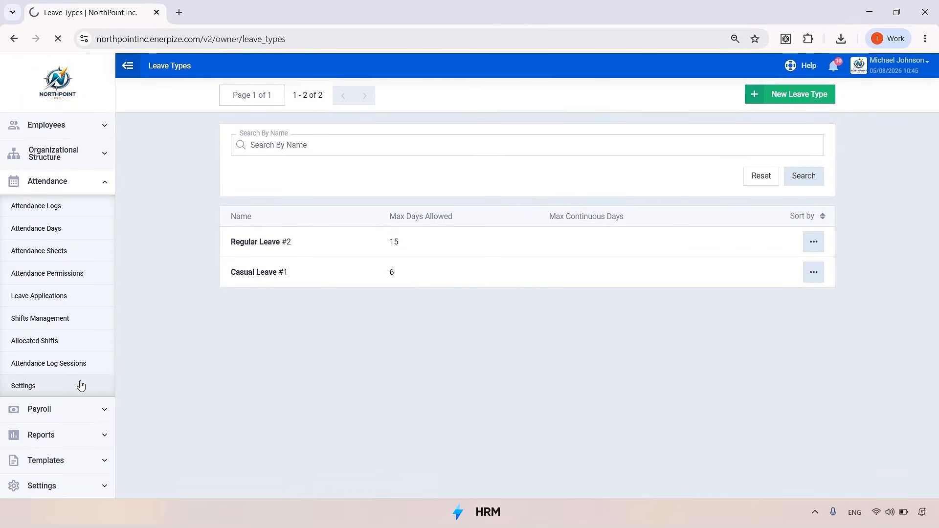
click(703, 185)
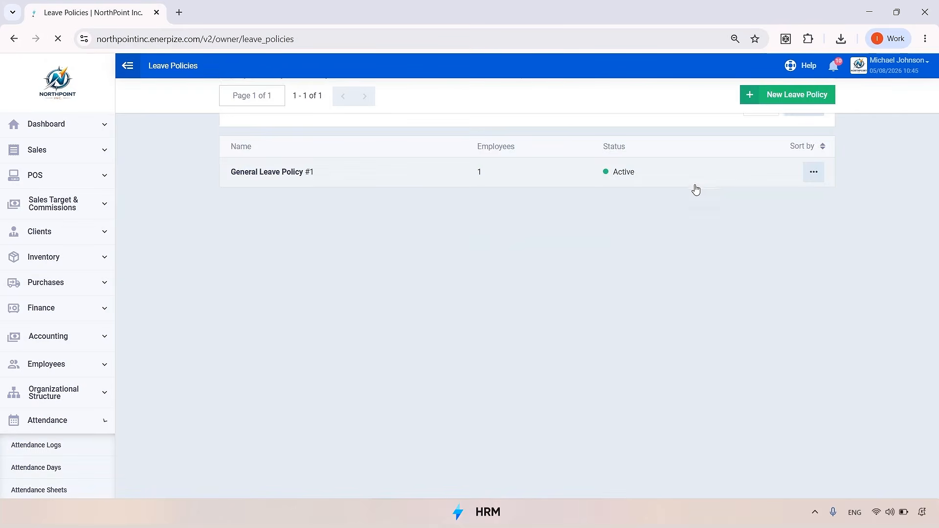
click(474, 245)
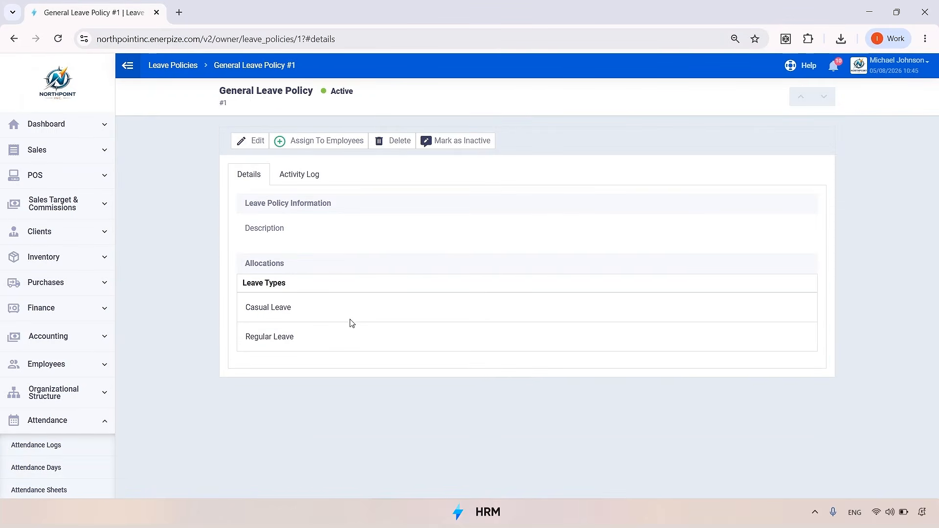
scroll(15, 413, down, 4)
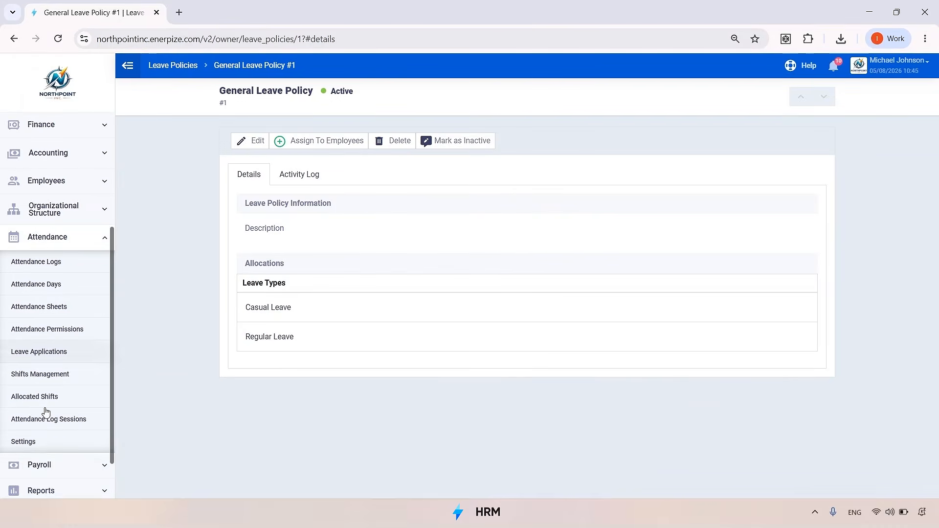
click(35, 443)
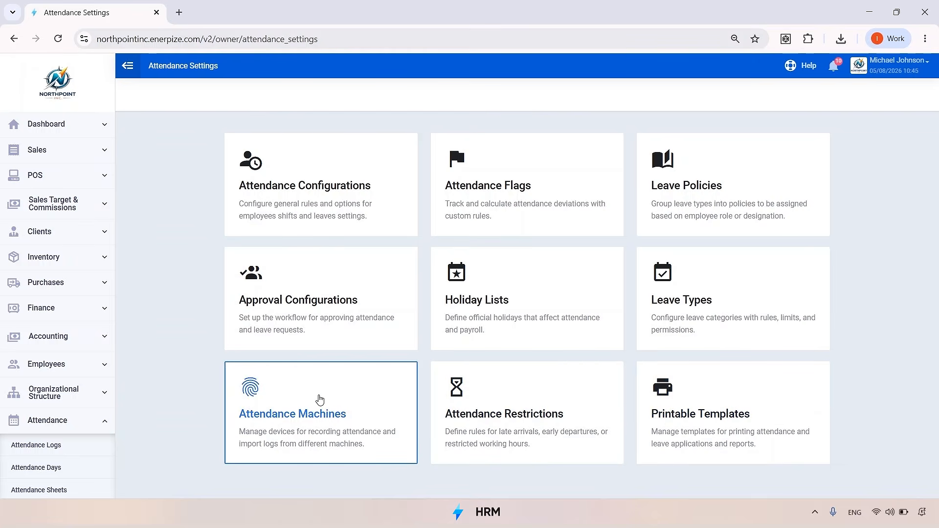
Step: Go to Payroll and view the list of salary components with their types
scroll(56, 390, down, 4)
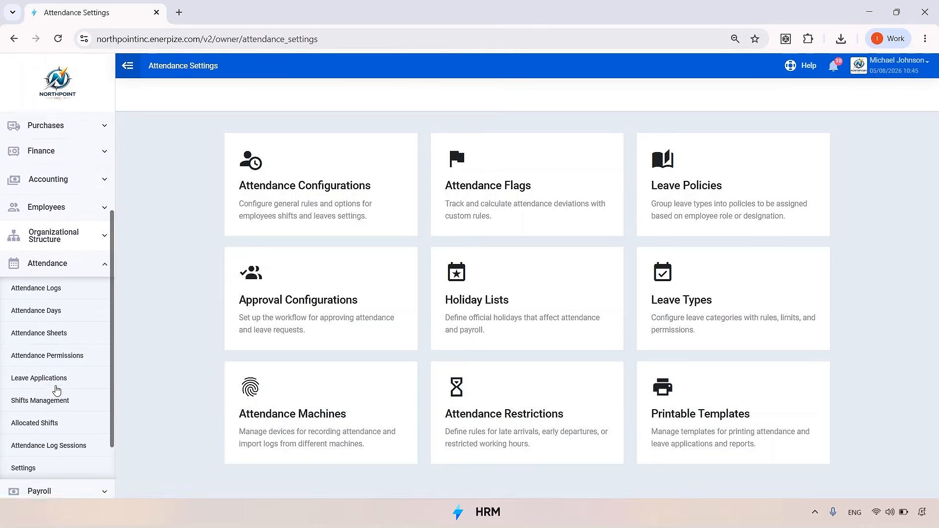
scroll(56, 390, down, 1)
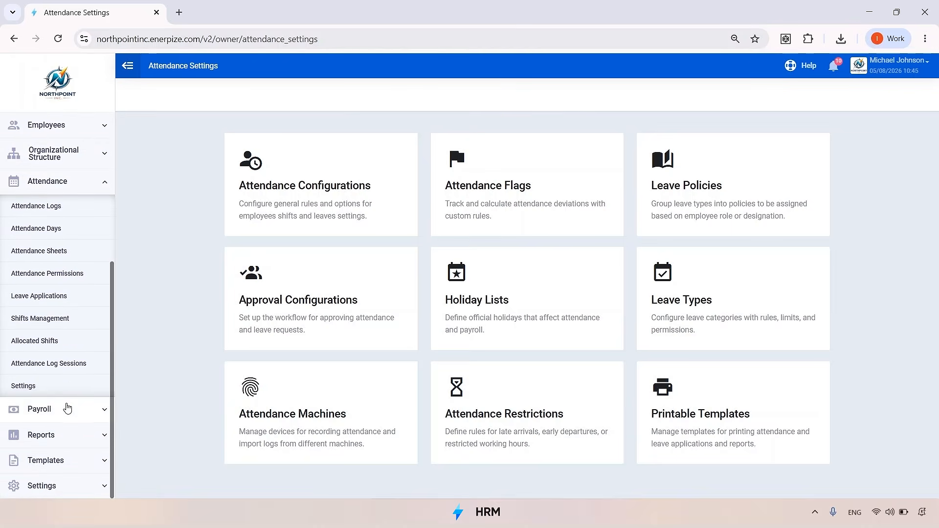
click(66, 408)
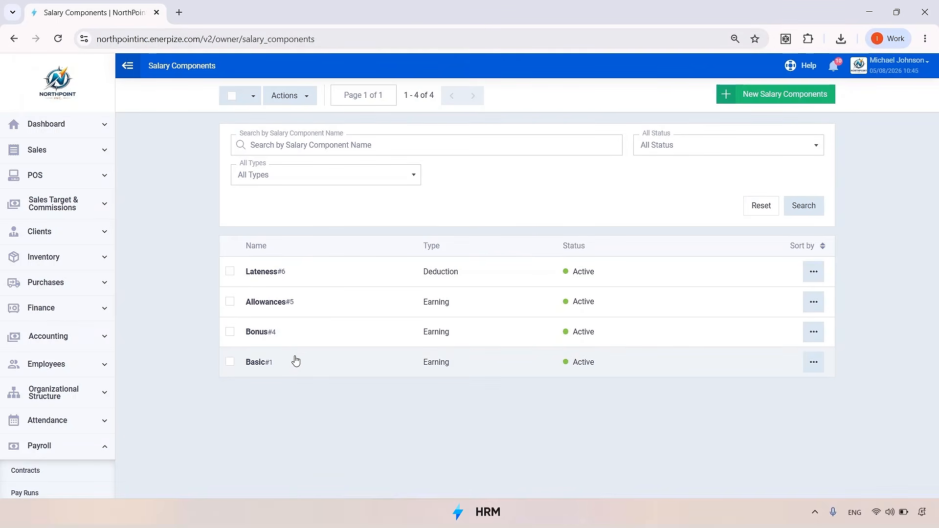
Step: Open Salary Structures and bring up the form for a new salary structure
scroll(86, 411, down, 4)
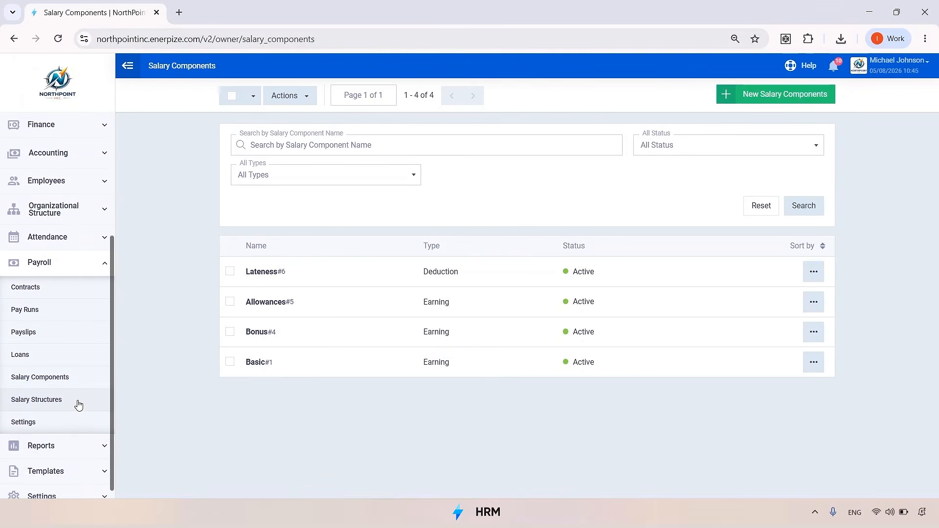
click(79, 405)
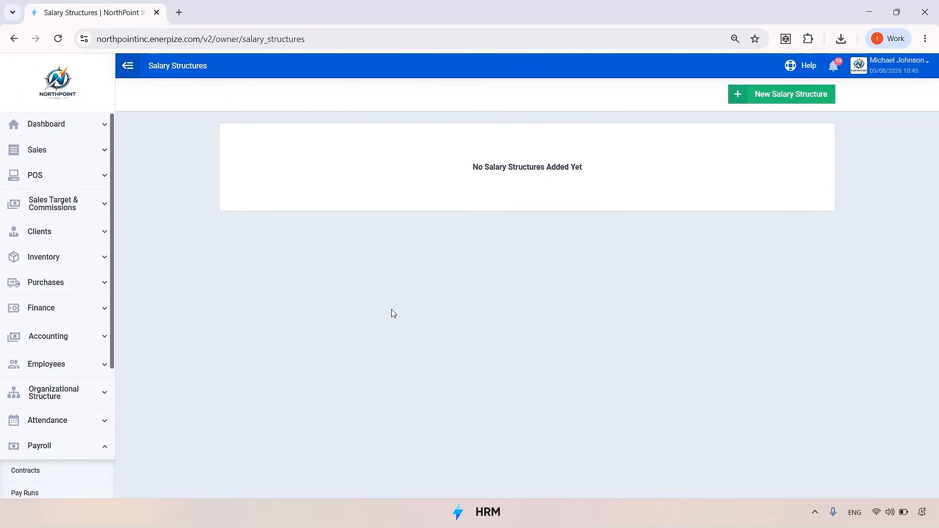
click(788, 102)
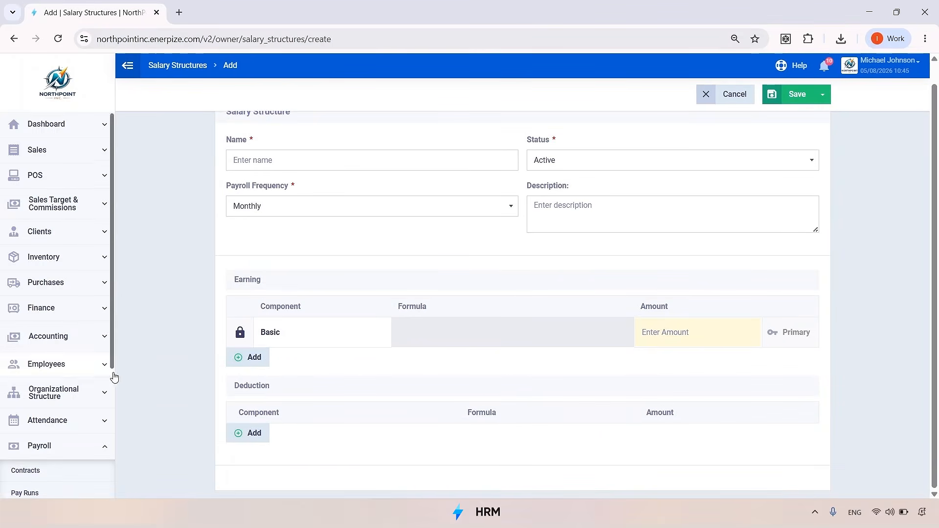
Step: Add Bonus and Allowances as earning components and insert a deduction row in the new salary structure
click(255, 357)
click(323, 362)
click(316, 373)
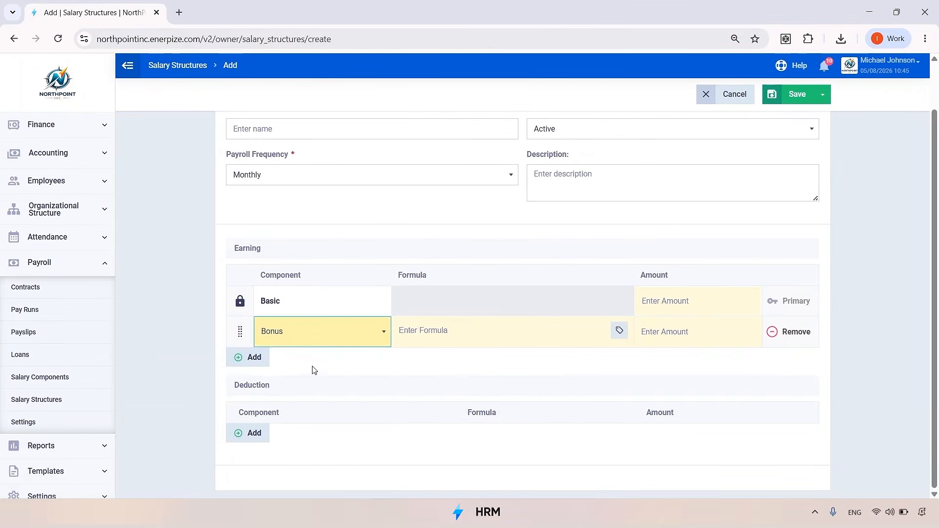
click(255, 357)
click(318, 363)
click(298, 421)
click(250, 463)
click(320, 421)
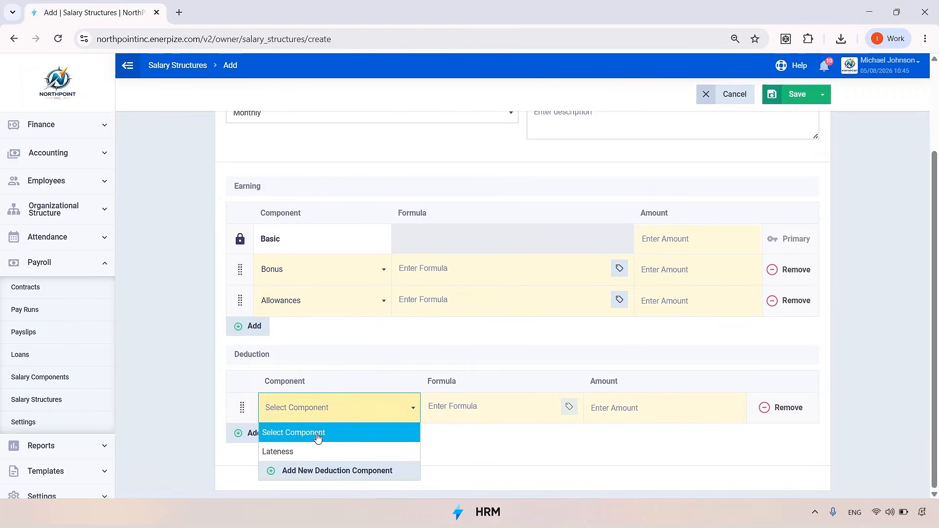
click(319, 434)
scroll(342, 392, up, 3)
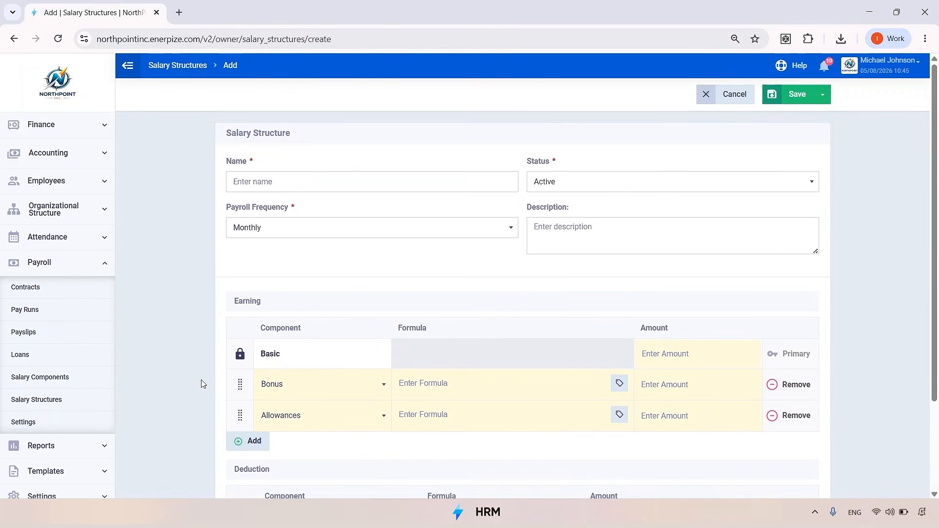
Step: Open the accountant's contract from the Contracts list and examine its dates, salary information and earnings
click(93, 296)
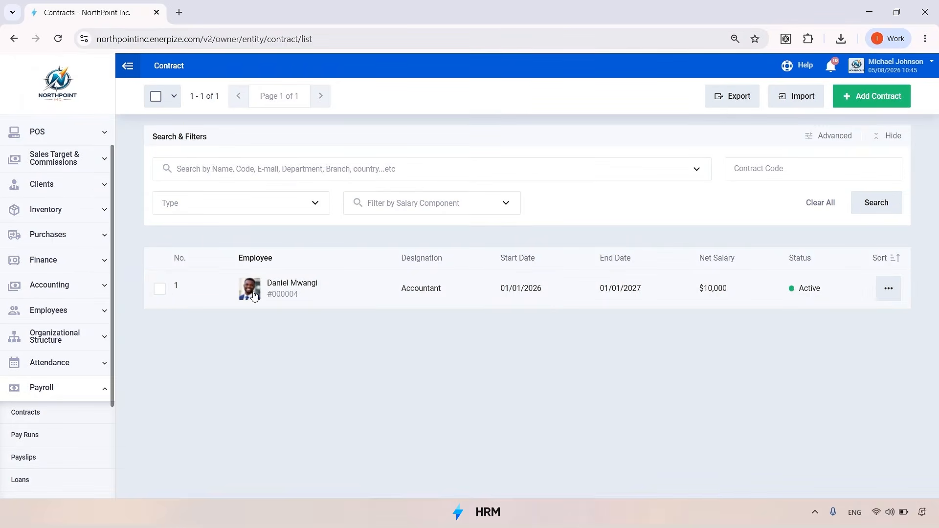
click(417, 298)
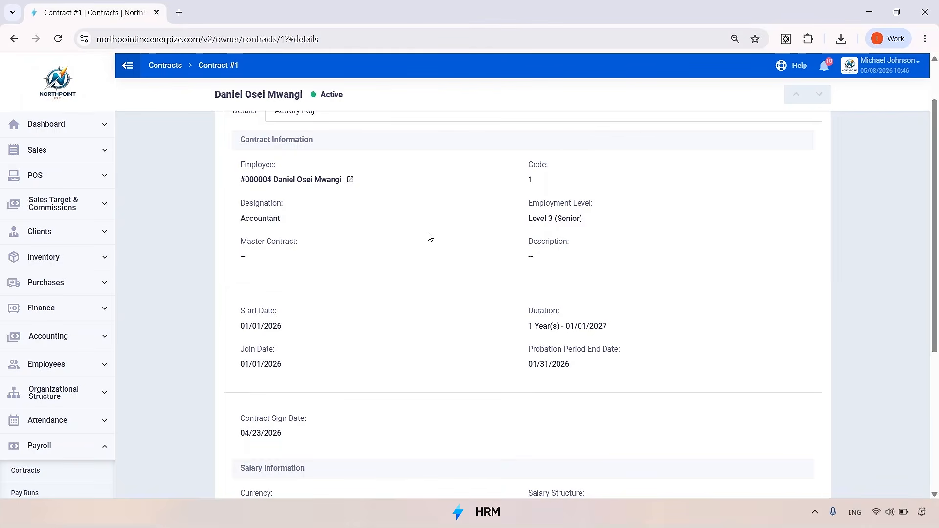
scroll(456, 272, down, 1)
scroll(455, 272, down, 3)
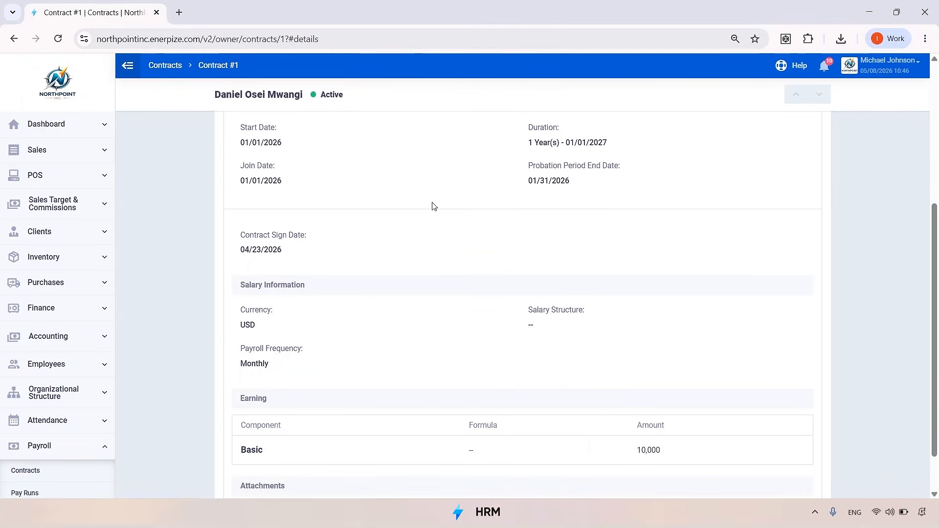
scroll(435, 208, down, 1)
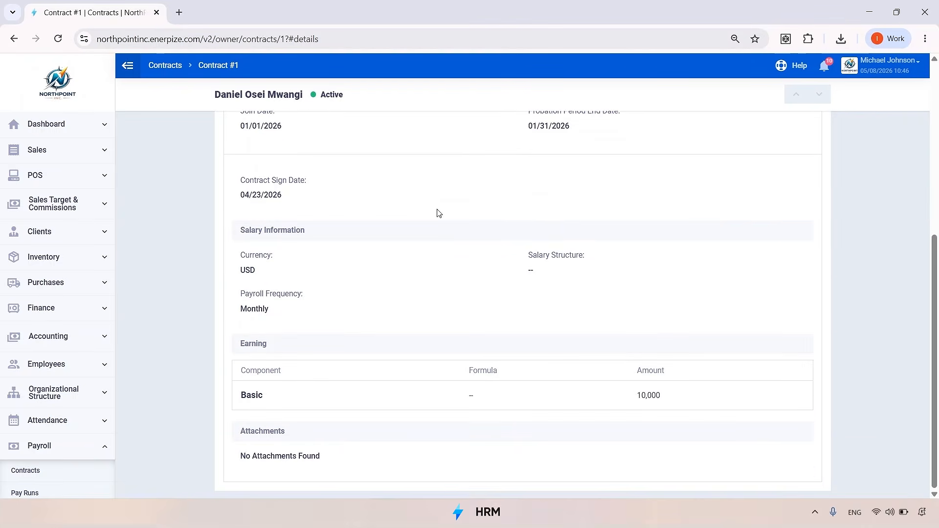
Step: Edit the accountant's contract and add Bonus as an earning component
scroll(437, 213, up, 6)
click(252, 143)
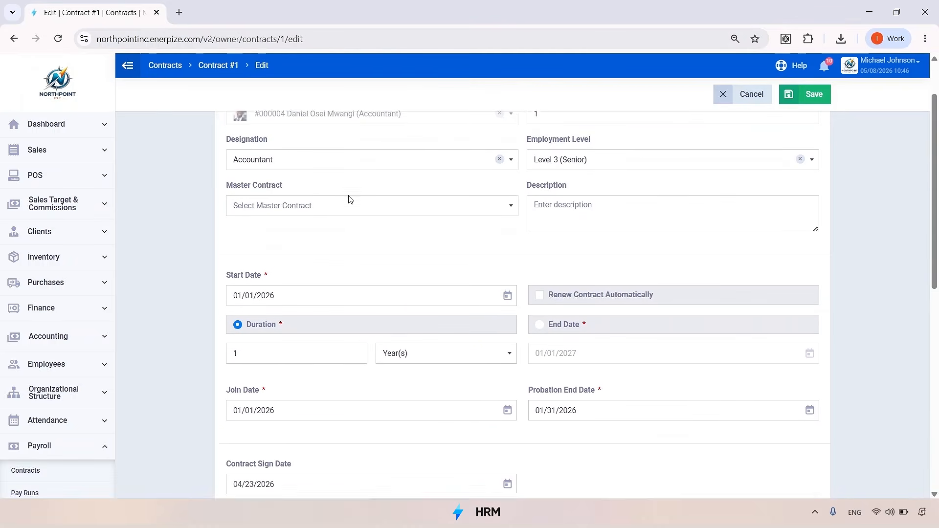
scroll(351, 199, down, 8)
click(244, 288)
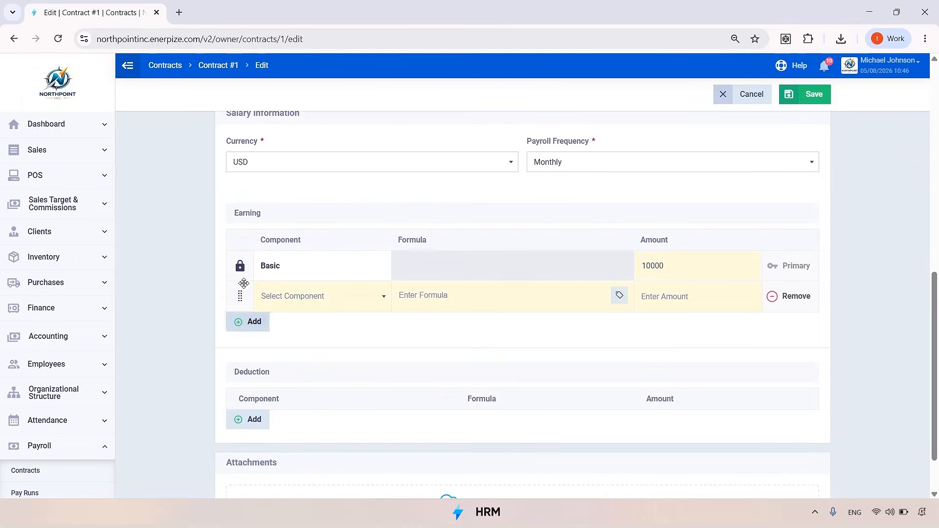
click(300, 294)
click(296, 338)
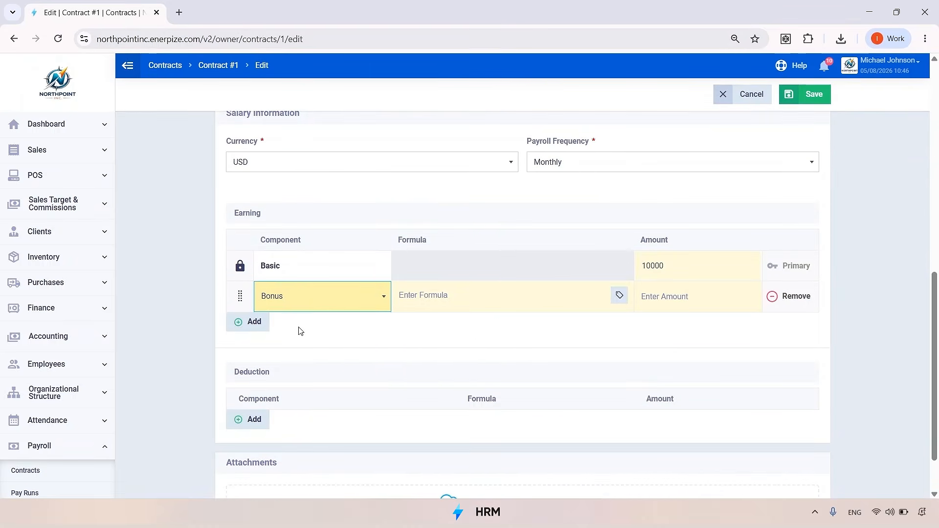
Step: Add Lateness as a deduction component to the contract
scroll(259, 371, down, 1)
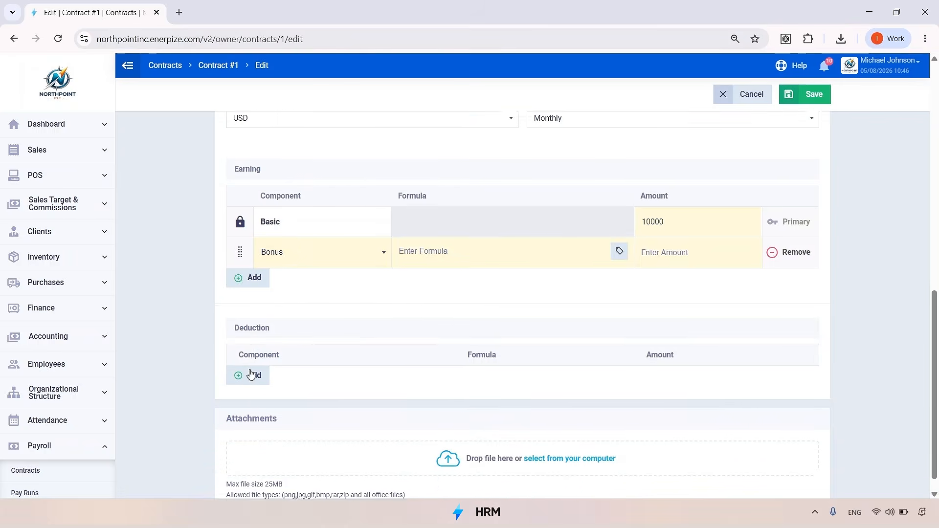
click(248, 366)
click(313, 371)
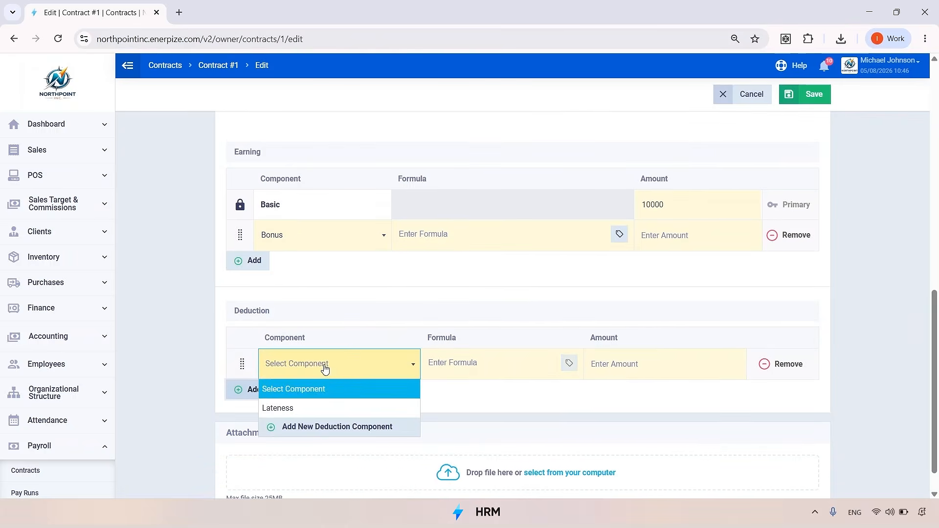
click(303, 409)
Step: Set the Bonus amount to 2000 and the Lateness deduction to 1000, and save the contract
click(467, 294)
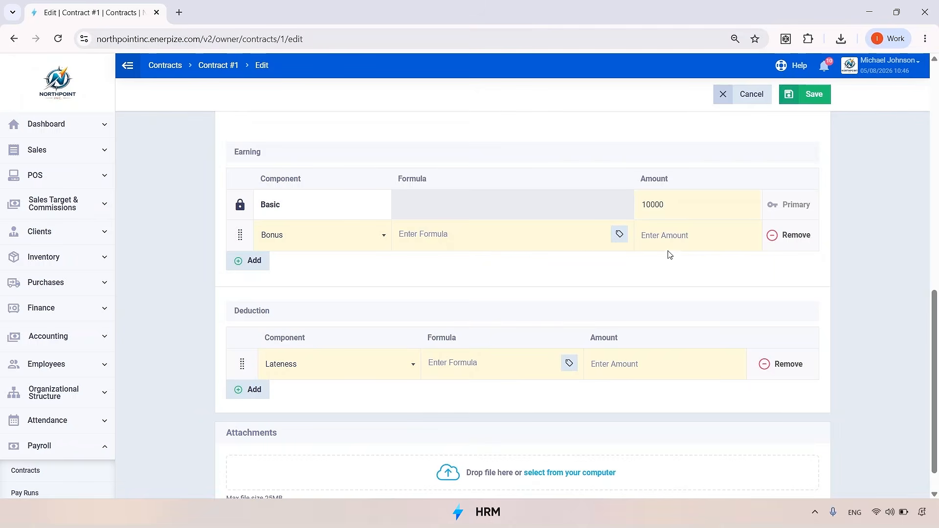
text(2000)
click(668, 282)
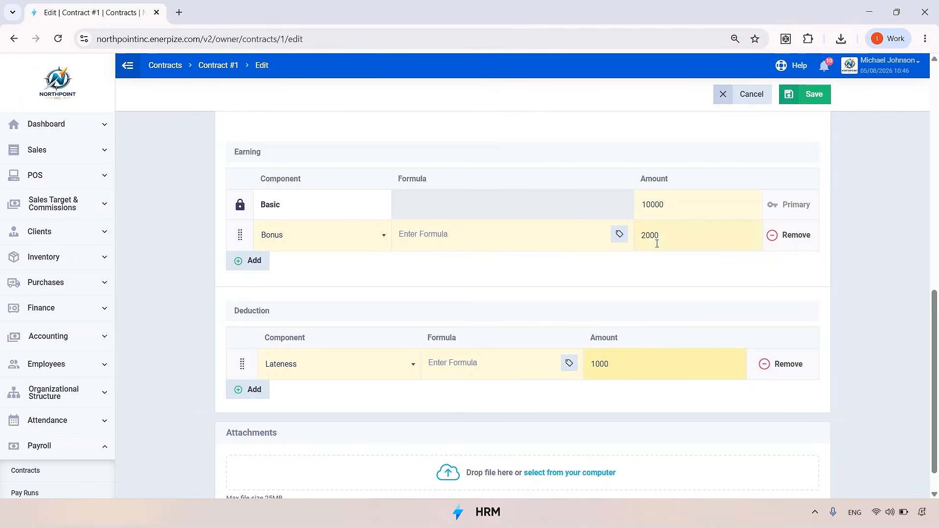
scroll(657, 243, up, 10)
scroll(779, 129, down, 9)
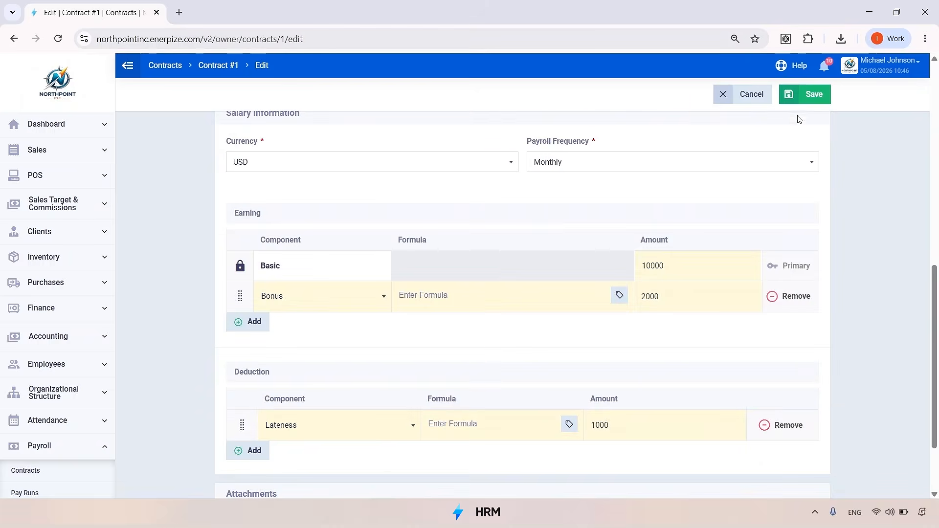
click(805, 94)
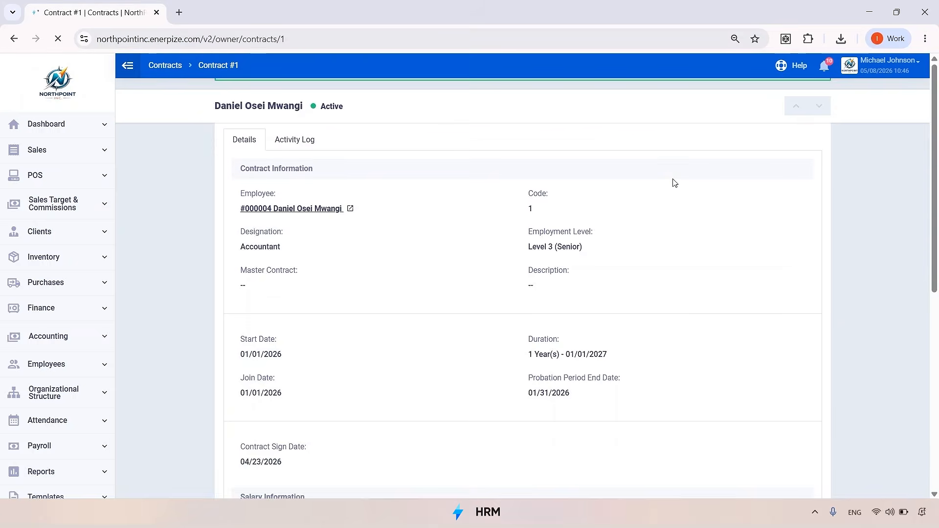
Step: Review the saved contract and open the accountant's employee profile to view the contracts linked to it
scroll(666, 194, down, 10)
scroll(666, 192, up, 10)
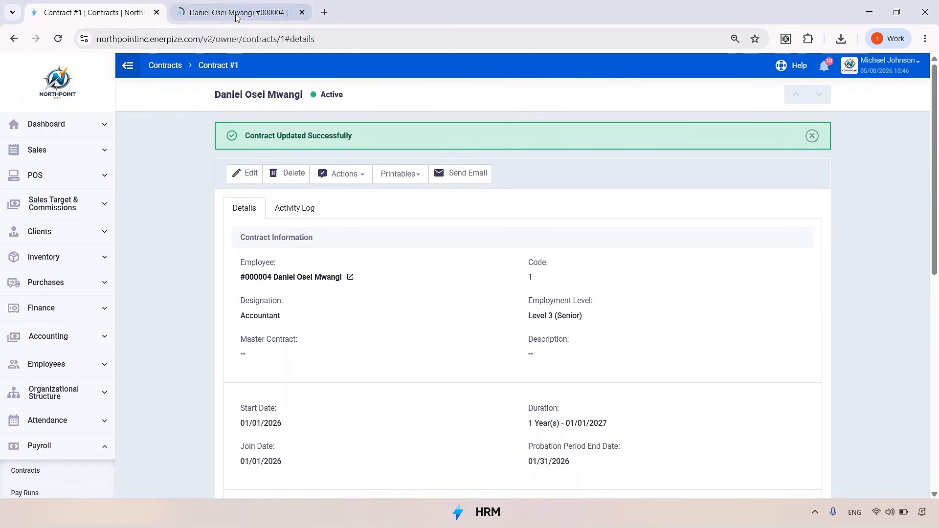
click(237, 17)
scroll(306, 87, down, 2)
scroll(472, 272, up, 2)
click(268, 314)
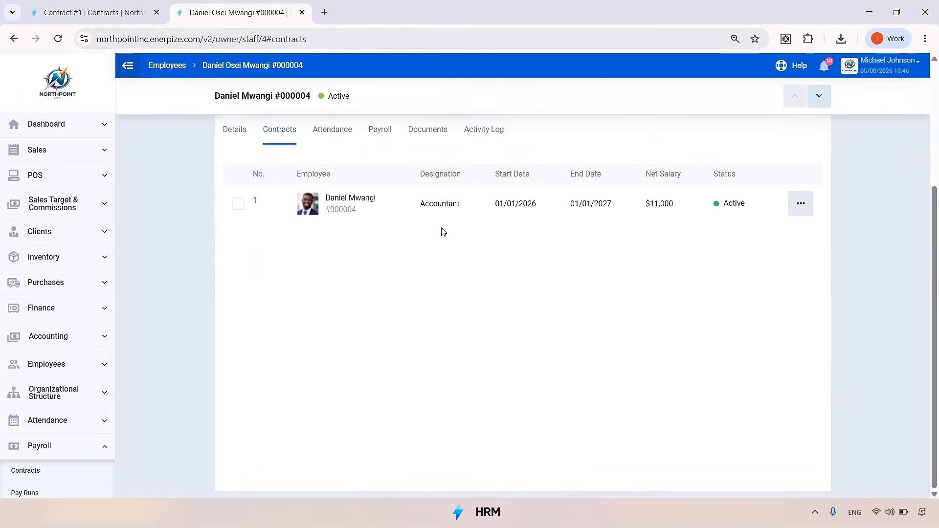
Step: Examine the accountant's attendance overview, monthly attendance and latest attendance logs in the employee profile
scroll(416, 239, up, 2)
click(336, 189)
scroll(489, 303, down, 6)
scroll(582, 292, up, 1)
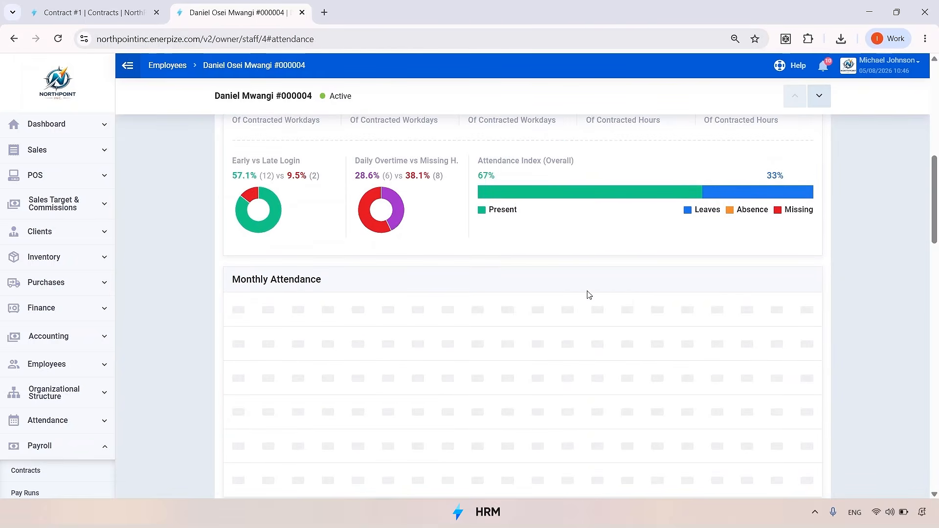
scroll(607, 294, up, 2)
scroll(597, 295, down, 8)
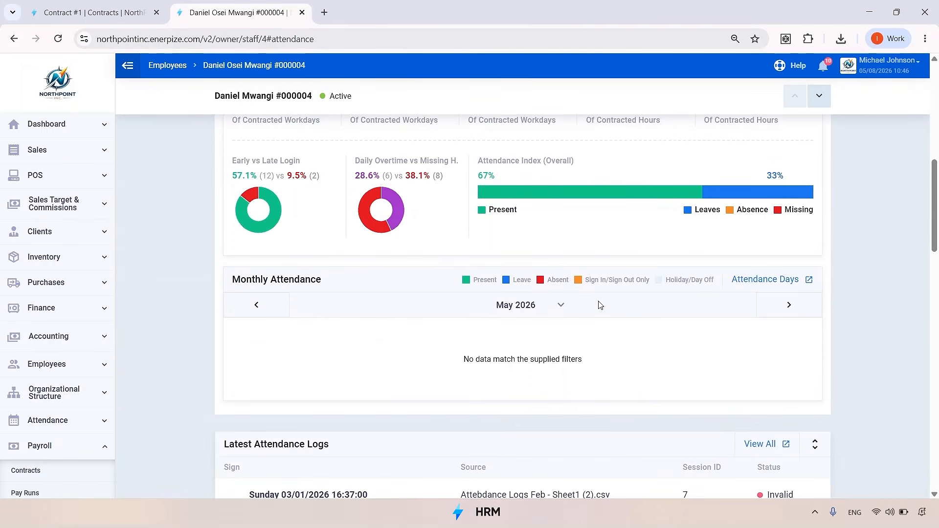
scroll(592, 296, up, 15)
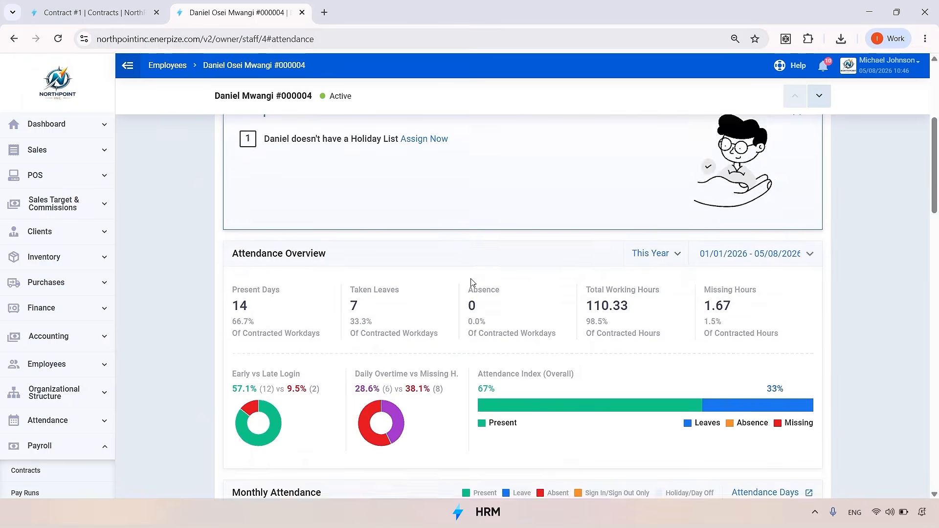
Step: Examine the accountant's payroll overview for the last 12 months, including the salary component breakdown
click(384, 312)
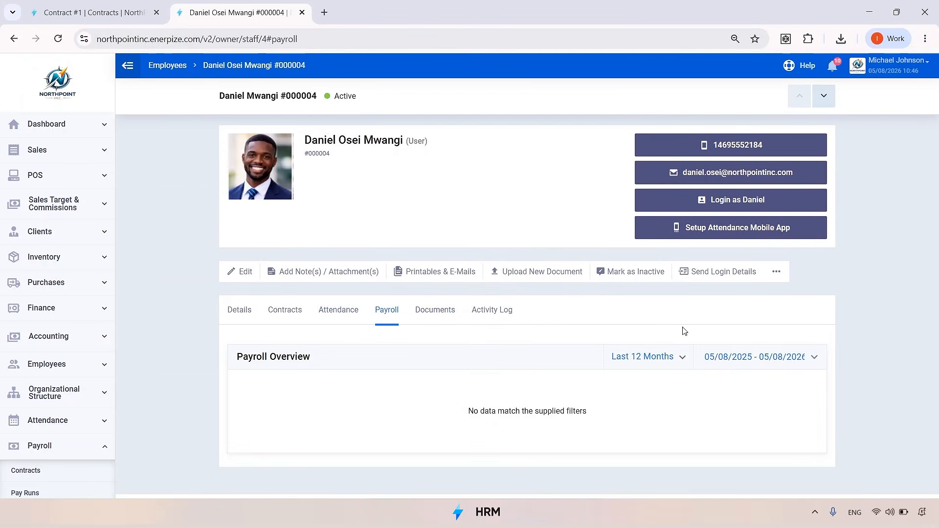
scroll(685, 318, down, 4)
scroll(704, 308, up, 1)
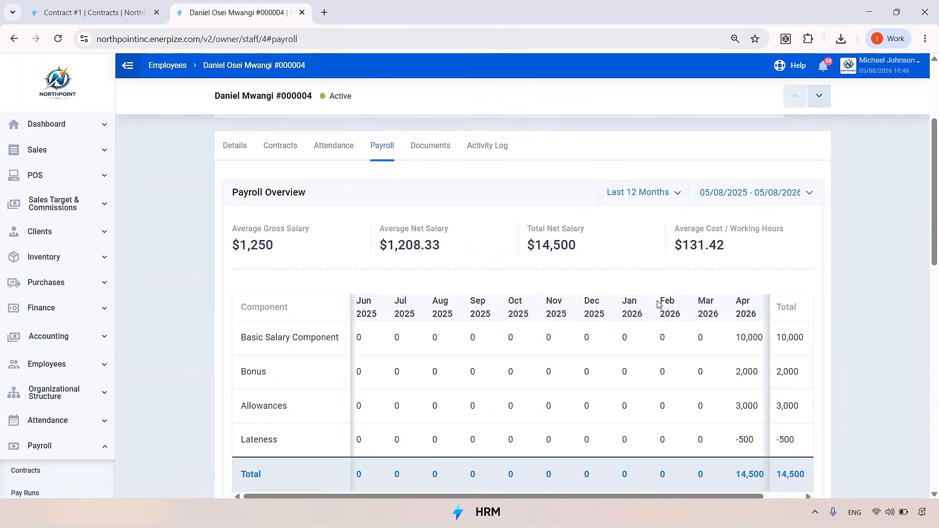
scroll(44, 318, down, 4)
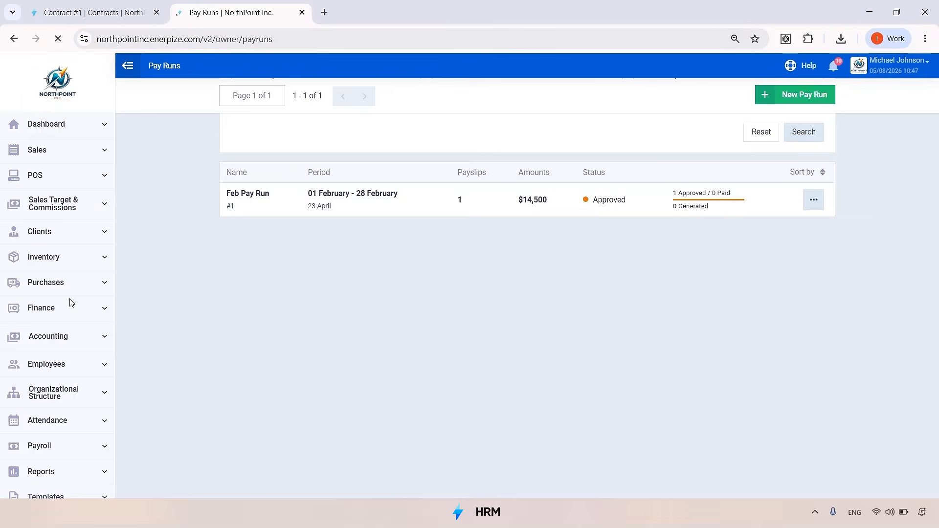
Step: Open the accountant's payslip from the Feb Pay Run and examine its details
click(447, 251)
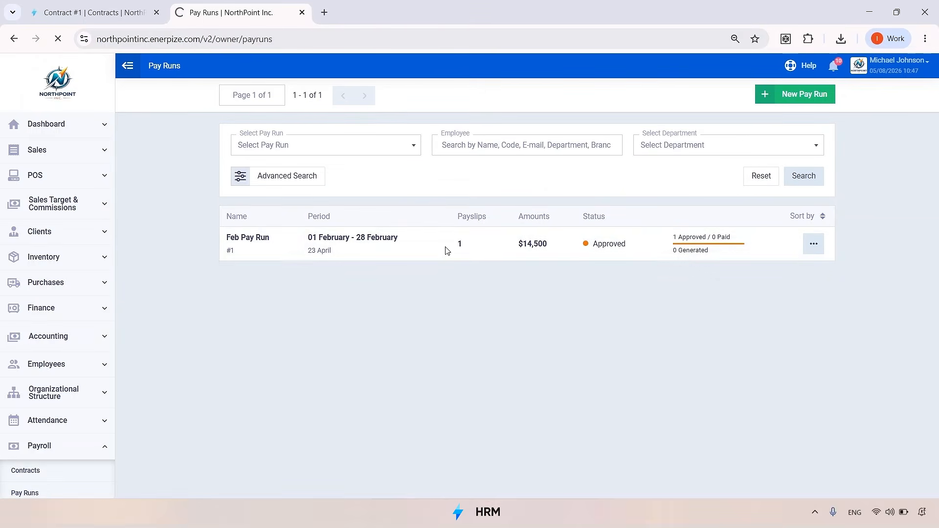
click(296, 187)
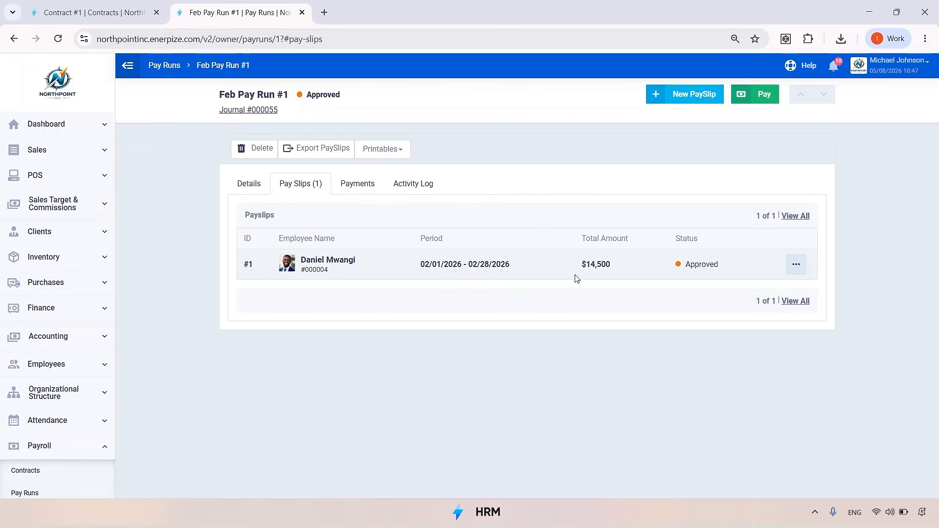
click(609, 269)
scroll(588, 267, down, 6)
scroll(587, 271, down, 2)
scroll(589, 274, up, 10)
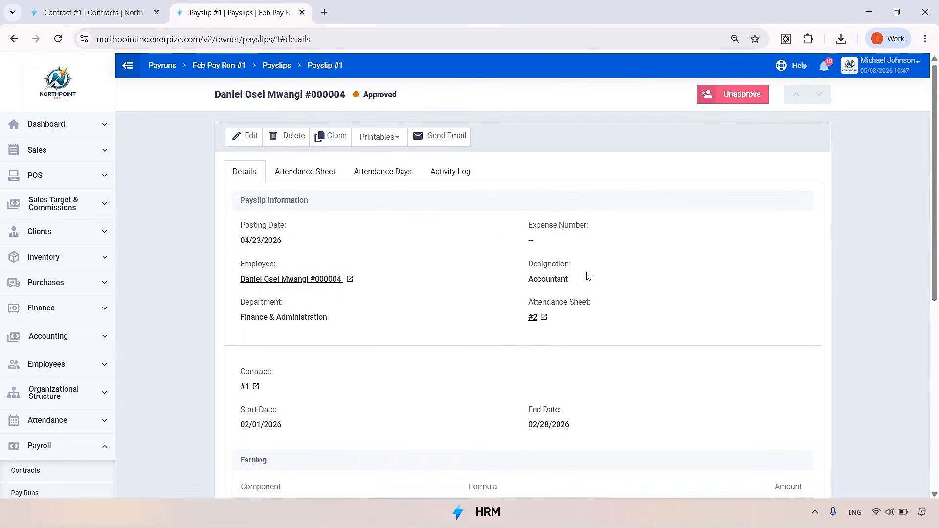
Step: Examine the payslip's attendance sheet with its leave details, and its list of attendance days
click(310, 179)
scroll(679, 255, down, 1)
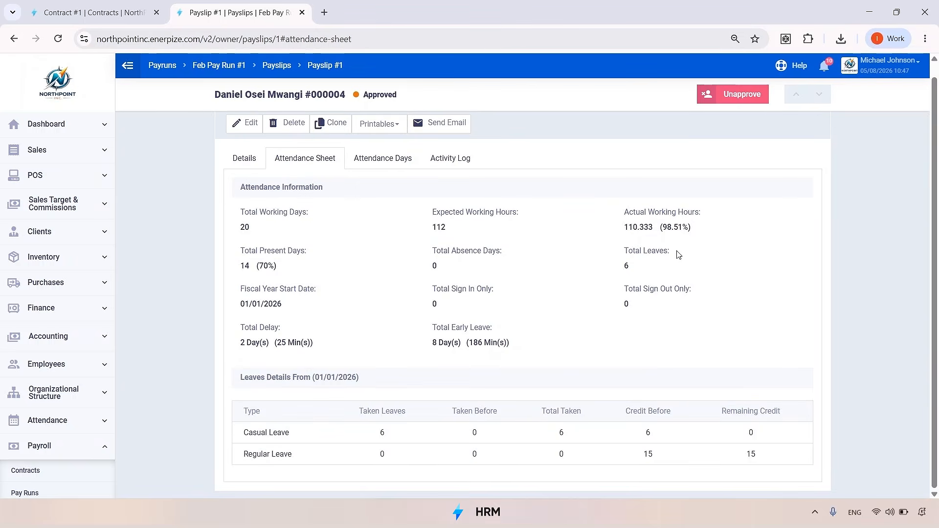
scroll(379, 407, up, 1)
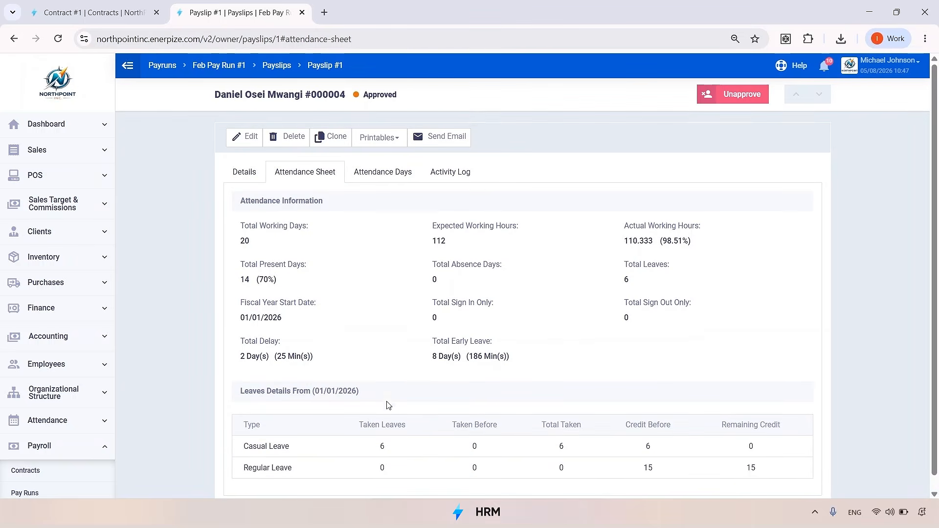
click(382, 174)
scroll(95, 318, down, 4)
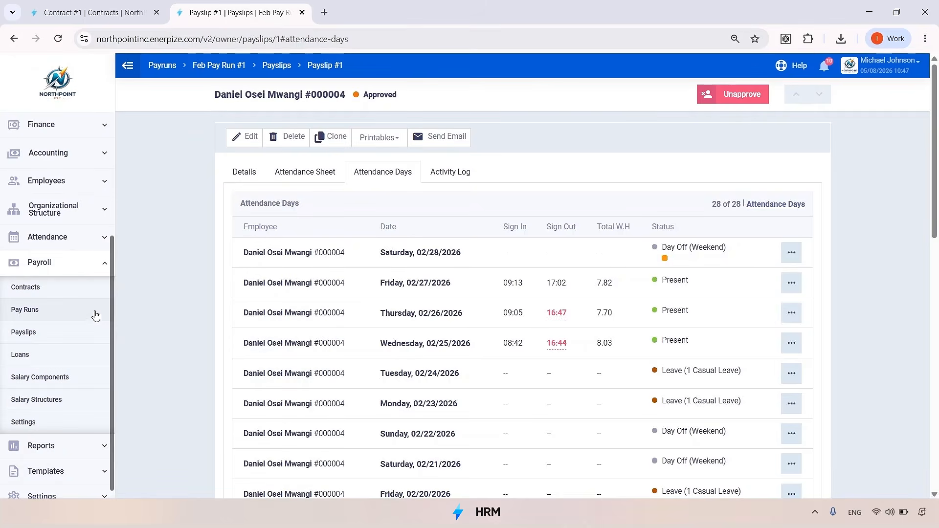